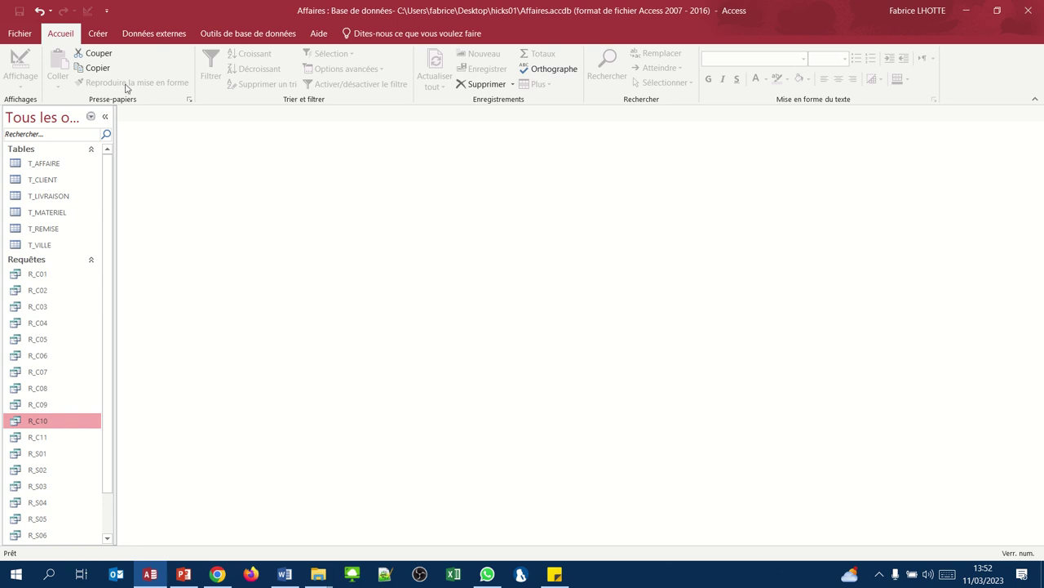
# Create a new query in design view based on the T_CLIENT table
pyautogui.click(97, 34)
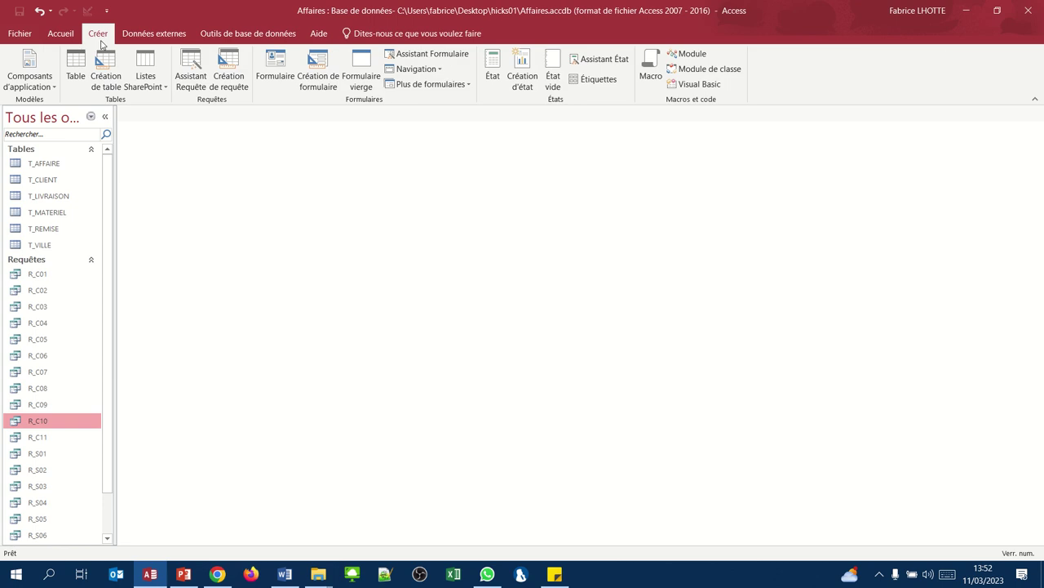
pyautogui.click(235, 79)
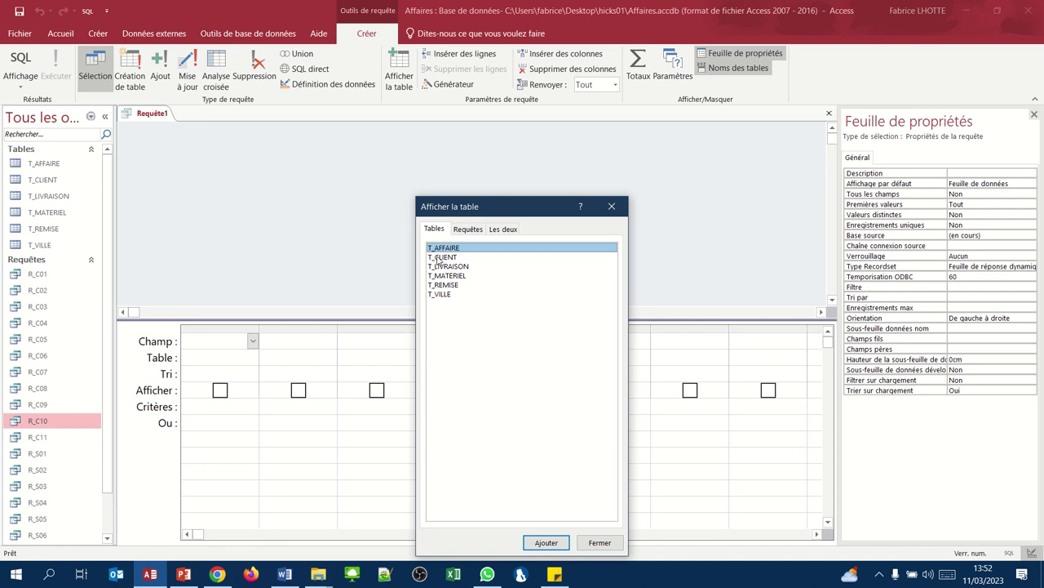
pyautogui.click(437, 258)
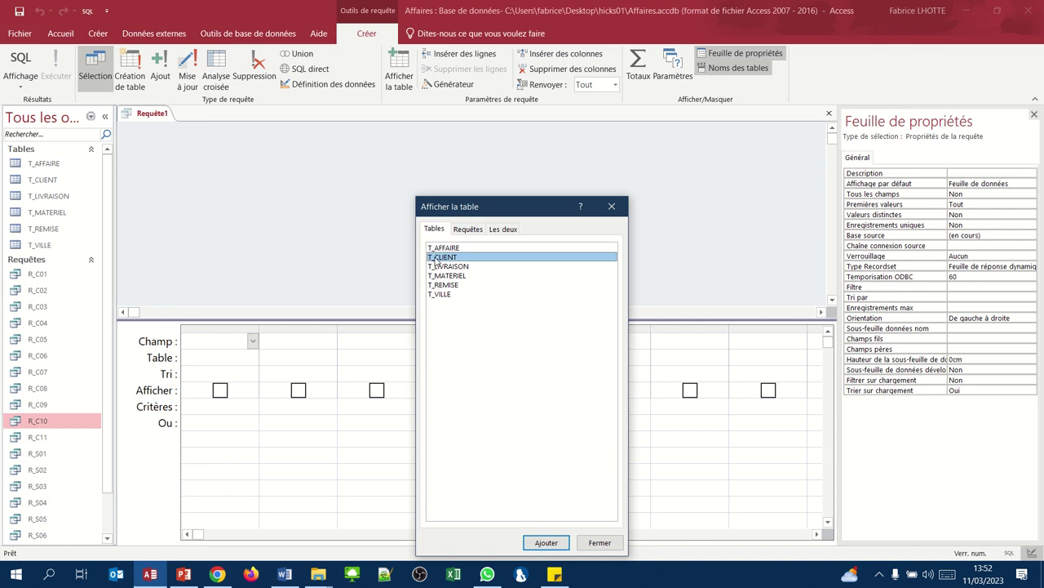
pyautogui.click(546, 543)
pyautogui.click(598, 542)
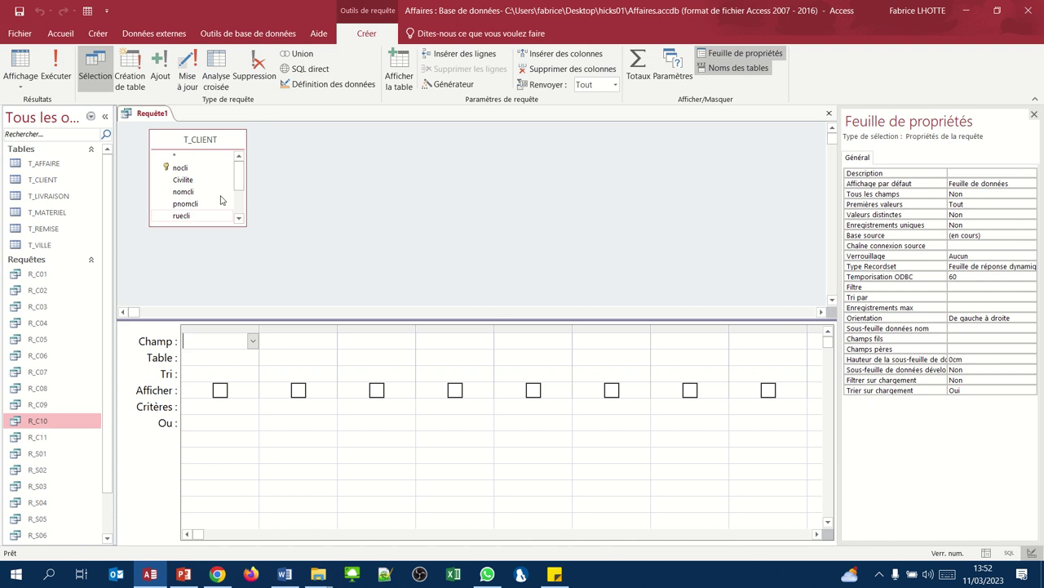
# Add the fields Civilite, nomcli, pnomcli, ruecli, cpcli, villecli and CACli from T_CLIENT to the query grid
pyautogui.doubleClick(189, 180)
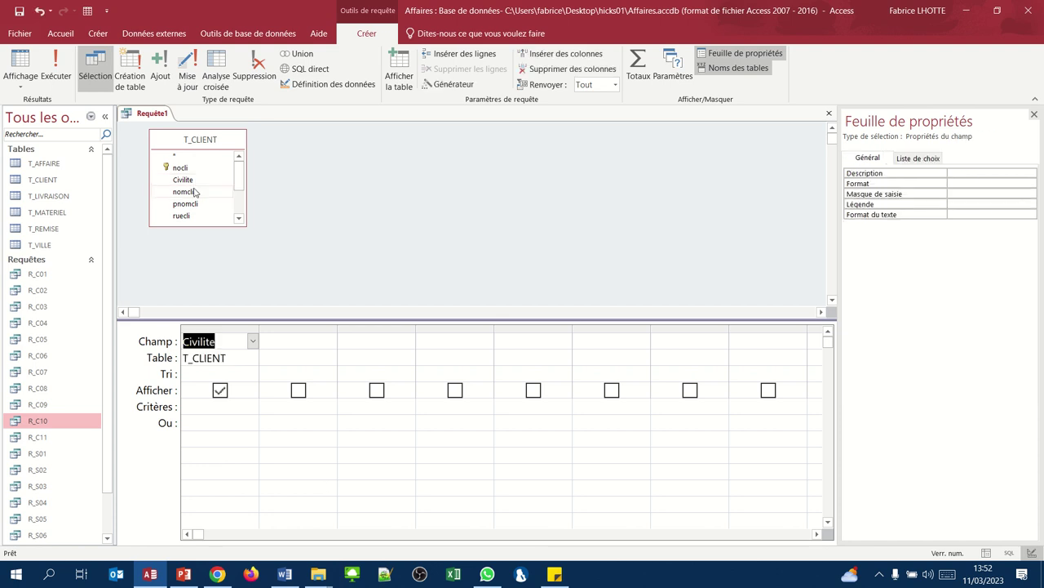
pyautogui.doubleClick(185, 192)
pyautogui.doubleClick(185, 204)
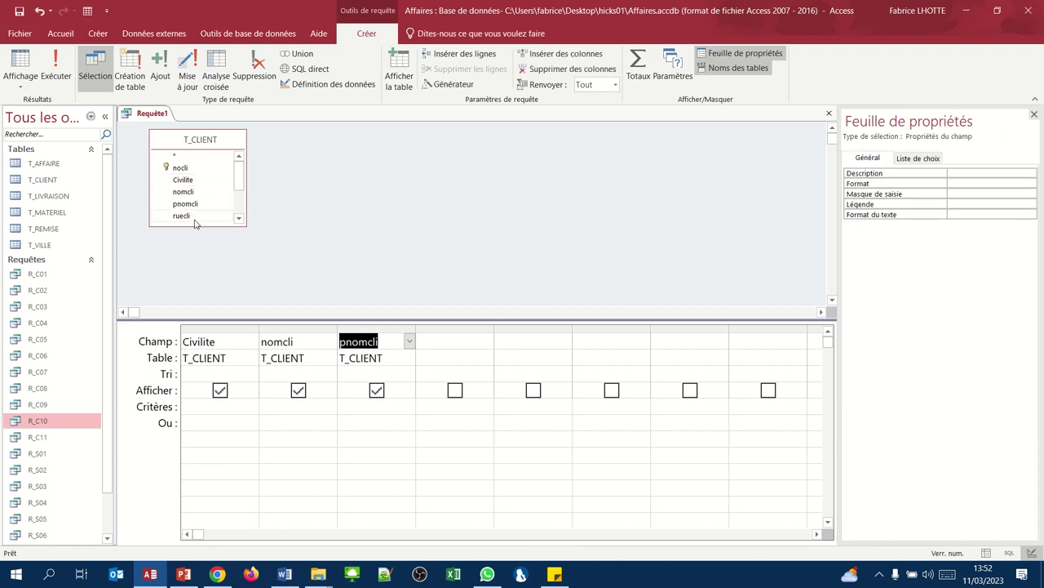
pyautogui.doubleClick(190, 216)
pyautogui.click(239, 219)
pyautogui.click(238, 219)
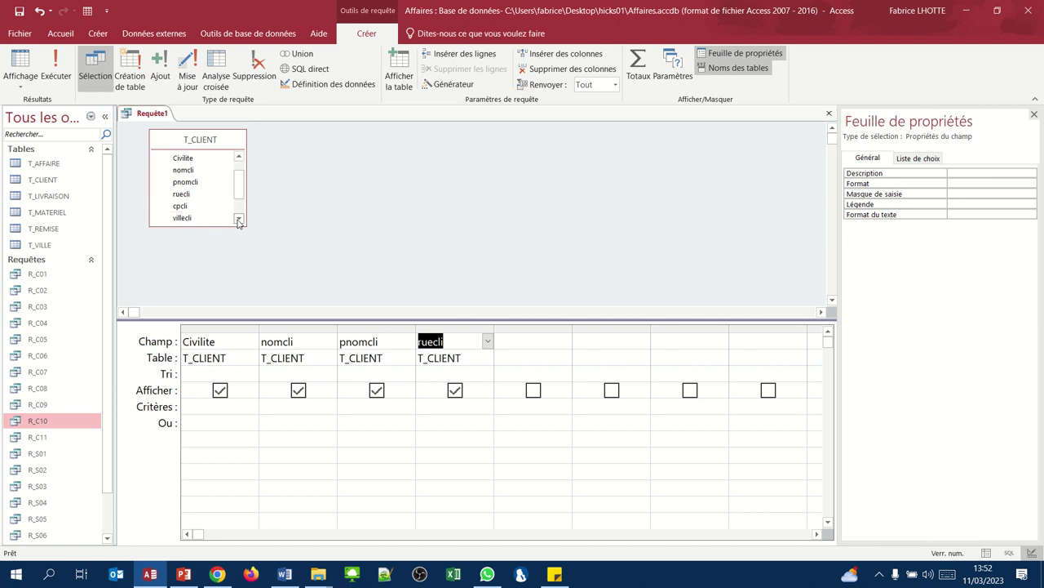
pyautogui.doubleClick(198, 206)
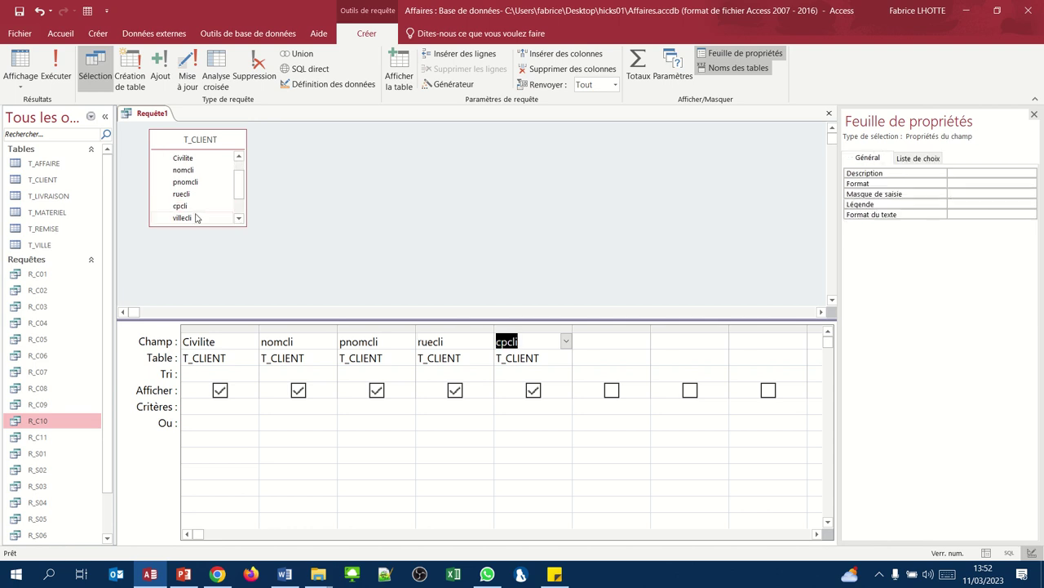
pyautogui.doubleClick(196, 218)
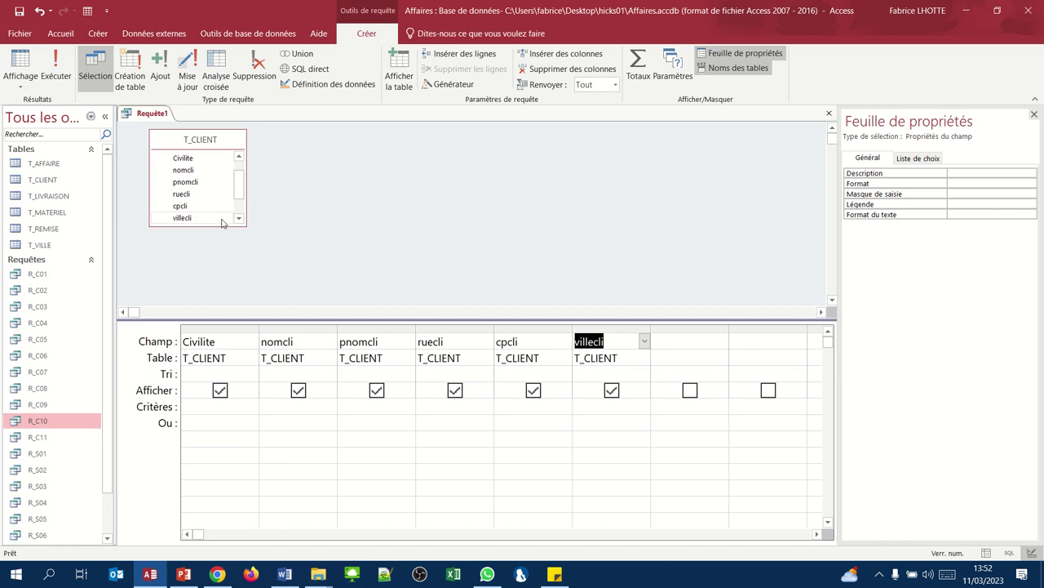
pyautogui.click(238, 219)
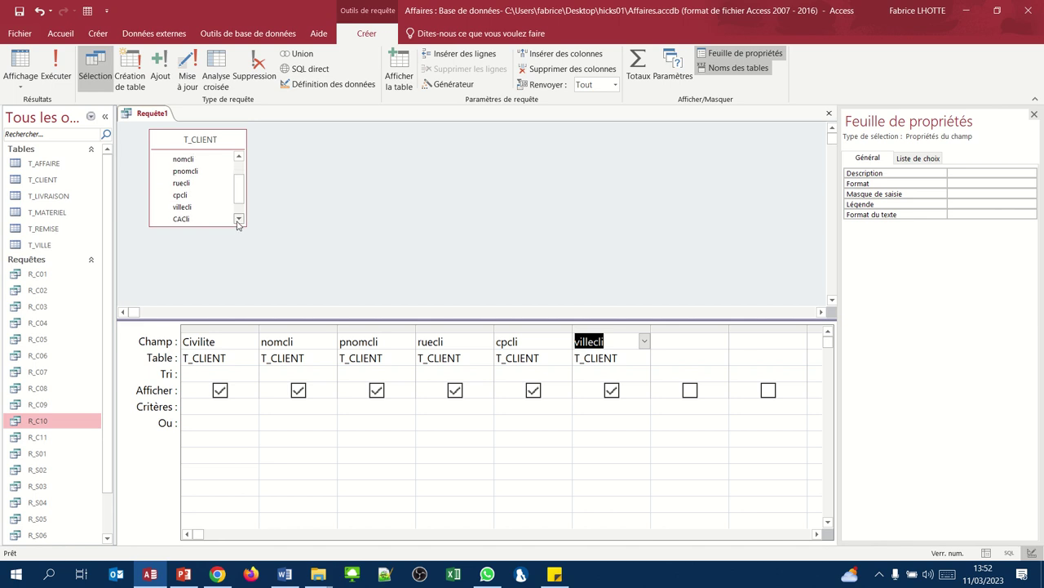
pyautogui.doubleClick(216, 220)
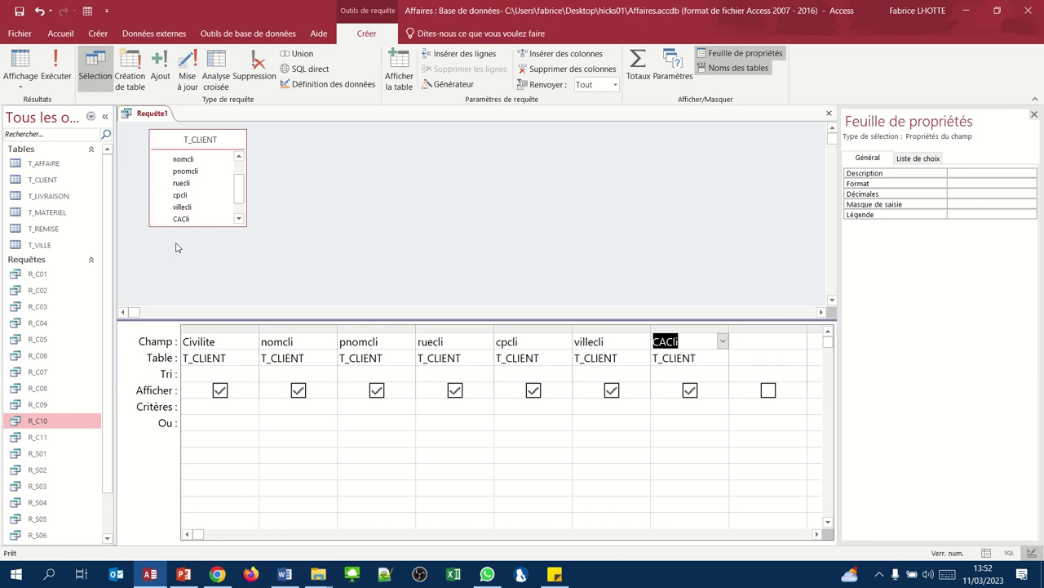
# Restrict nomcli to names matching D* or P*, entered as two alternative criteria on separate rows
pyautogui.click(279, 410)
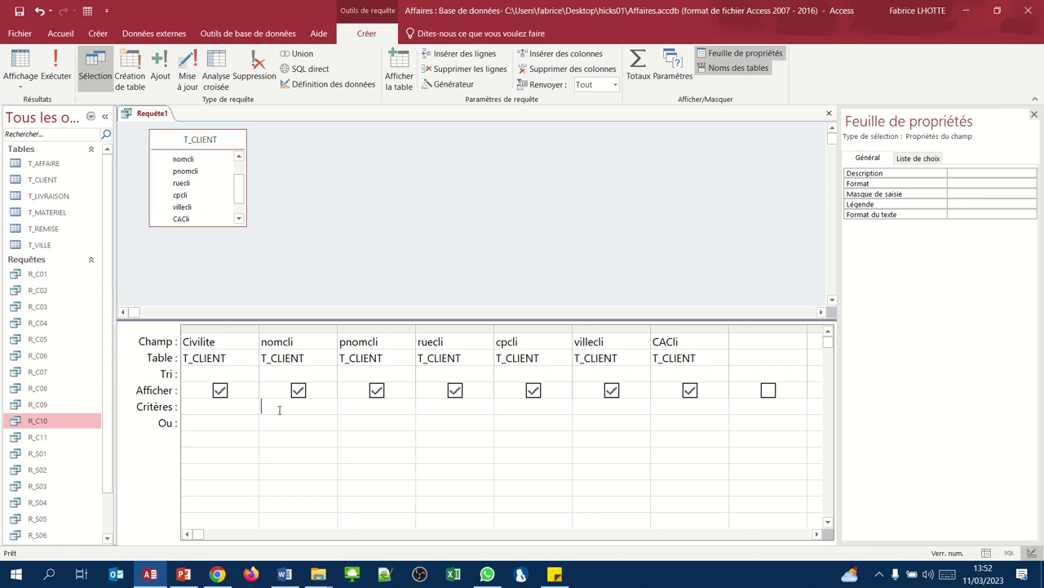
pyautogui.write('D')
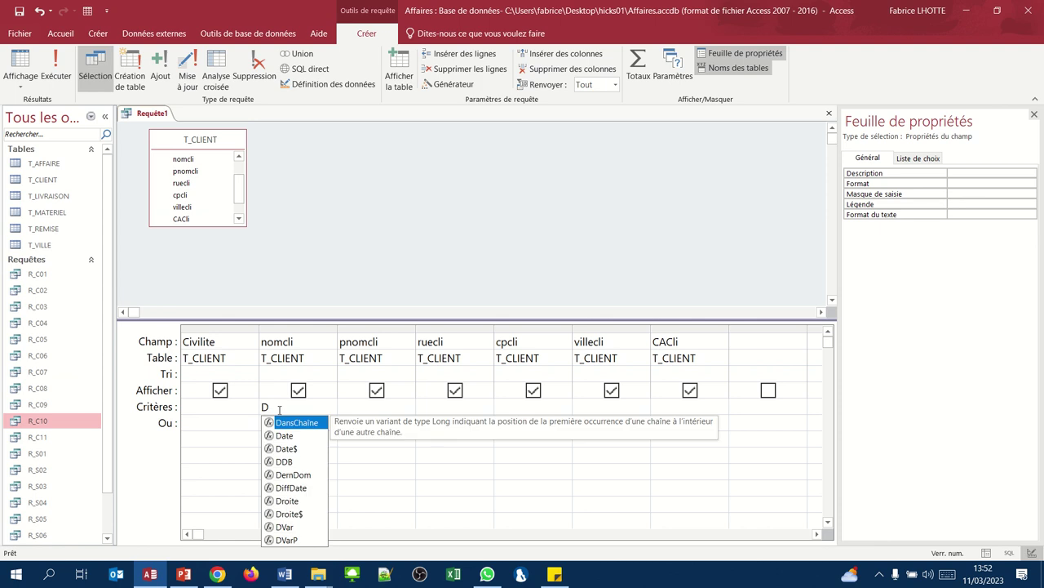
pyautogui.write('*')
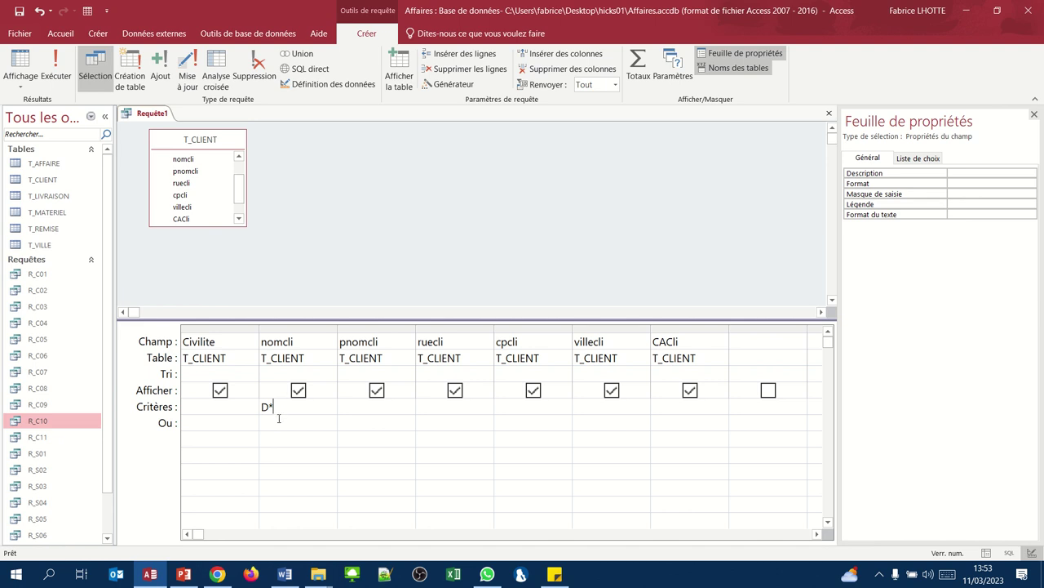
pyautogui.click(278, 420)
pyautogui.write('P*')
pyautogui.press('Tab')
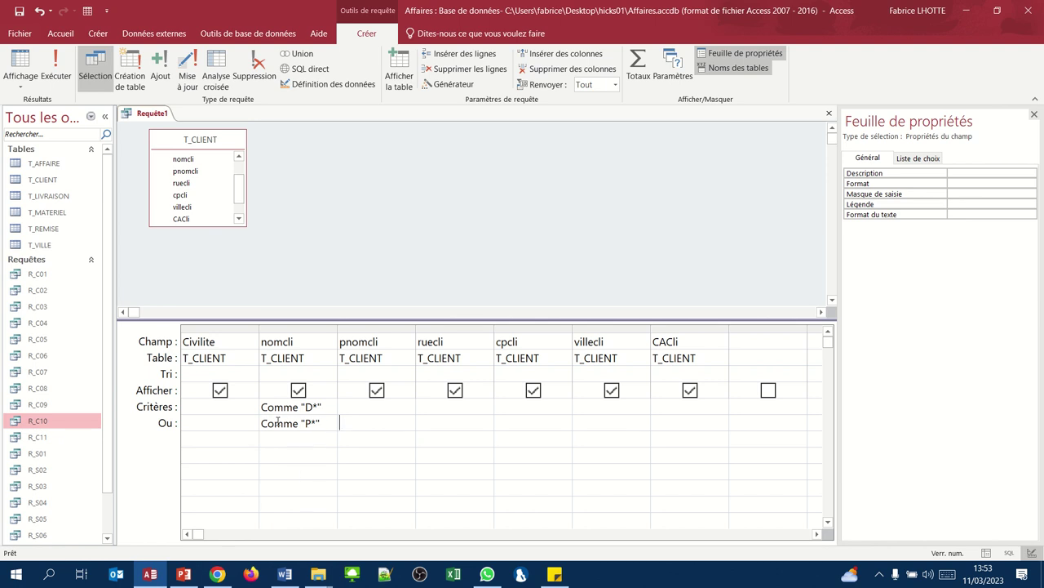
# Check the query's records in datasheet view and return to design view
pyautogui.click(25, 64)
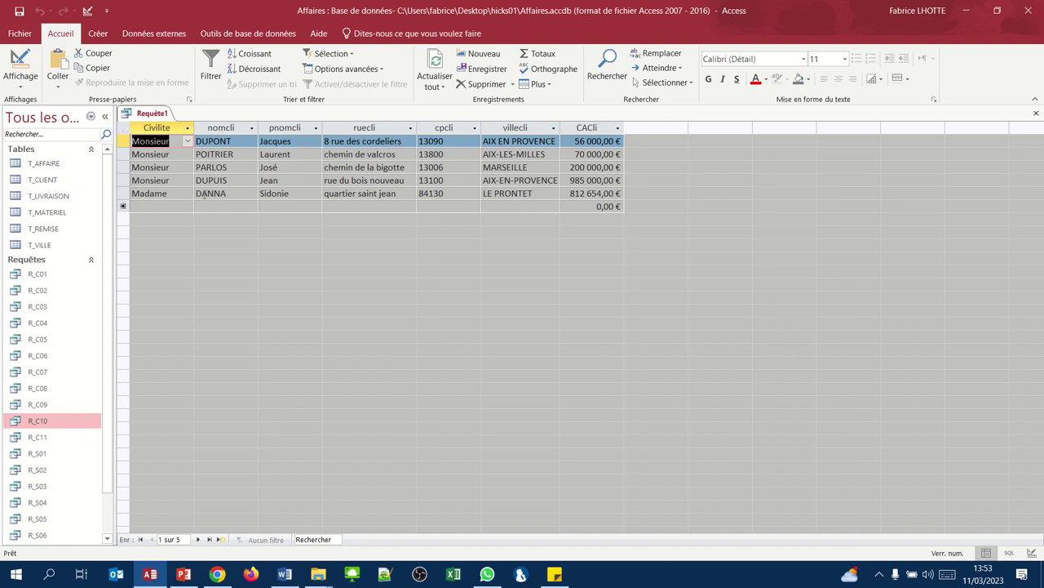
pyautogui.click(27, 89)
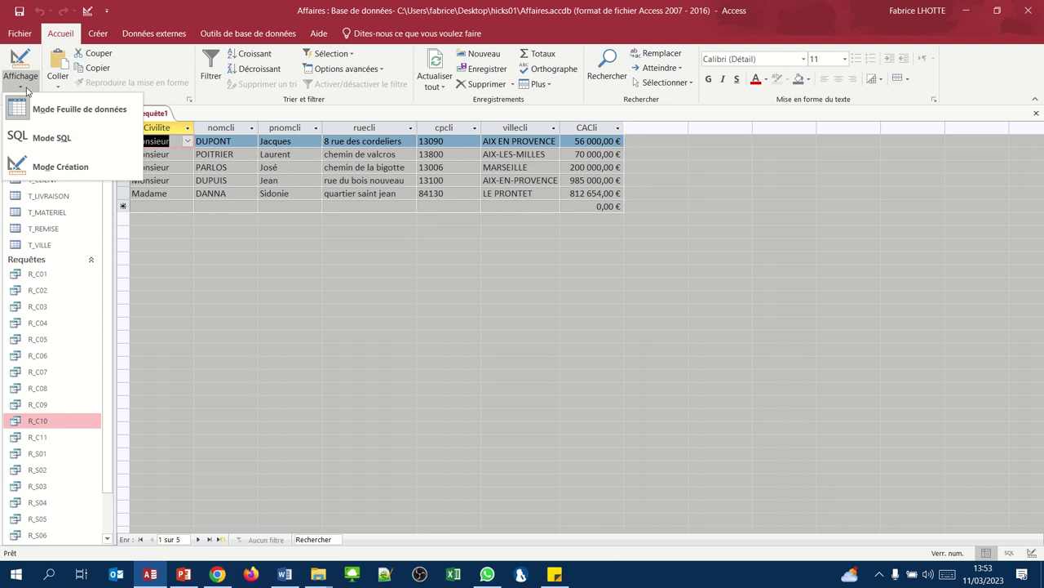
pyautogui.click(38, 104)
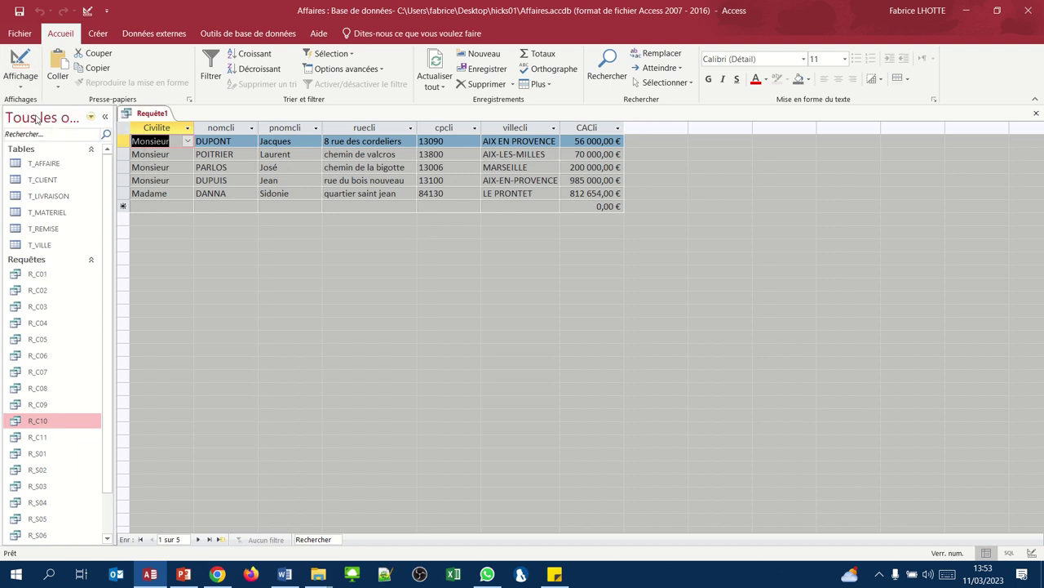
pyautogui.click(20, 65)
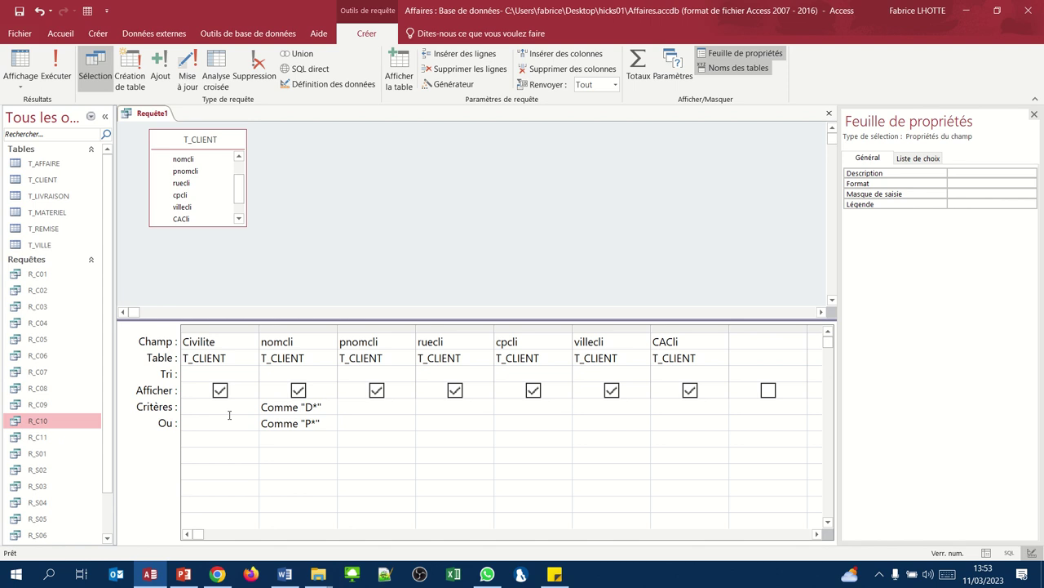
# Sort the nomcli field in ascending order (Croissant)
pyautogui.click(293, 375)
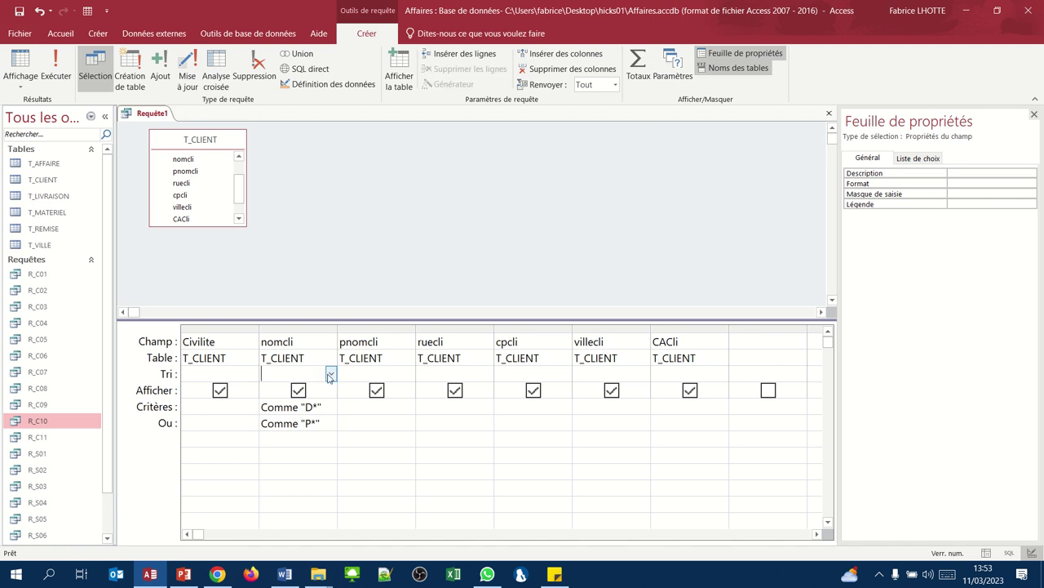
pyautogui.click(331, 375)
pyautogui.click(296, 390)
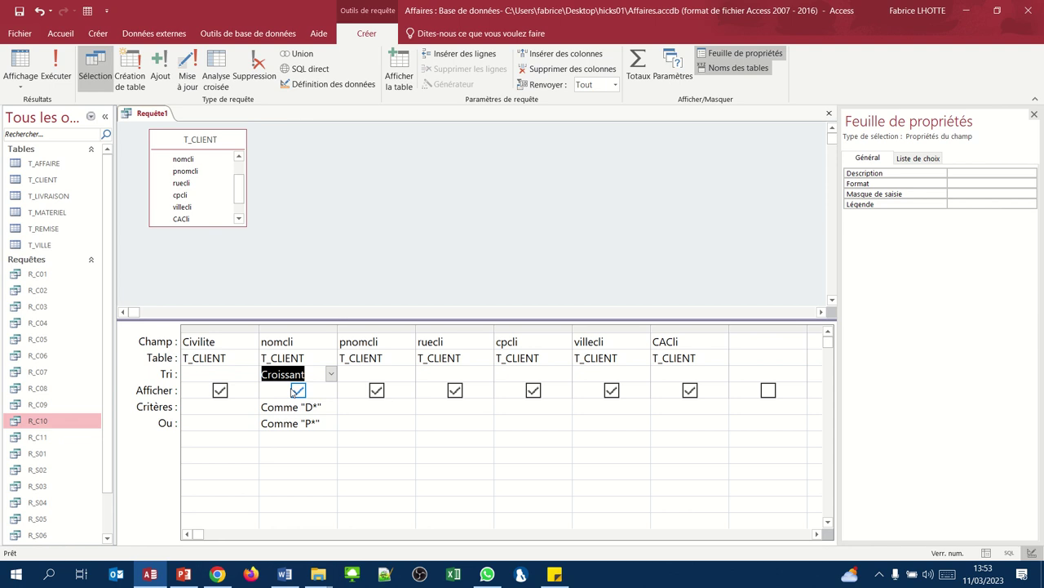
pyautogui.click(576, 372)
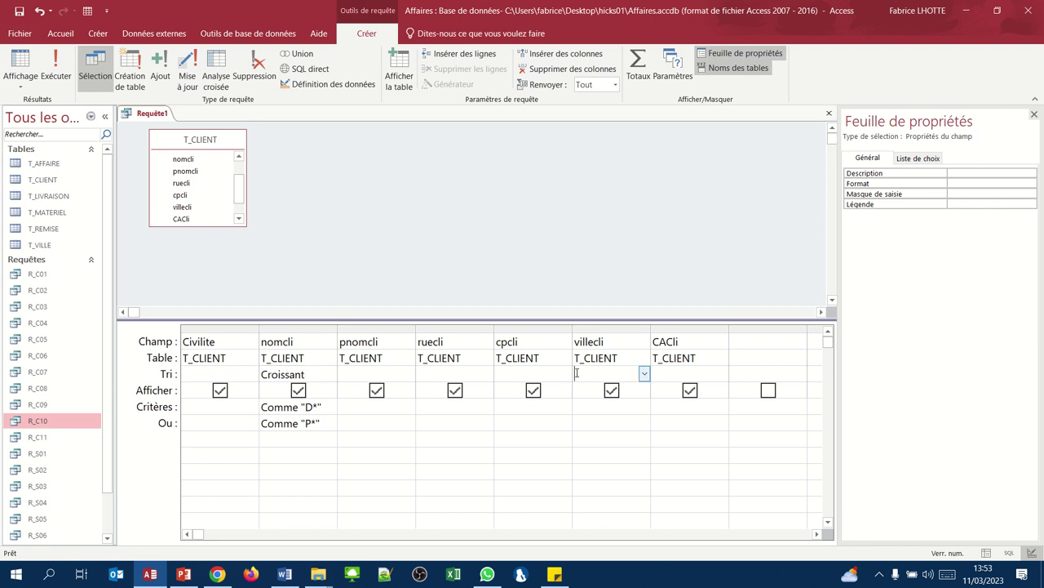
pyautogui.write('x')
pyautogui.write('?en')
pyautogui.write('?prove')
pyautogui.write('nce')
pyautogui.press('Return')
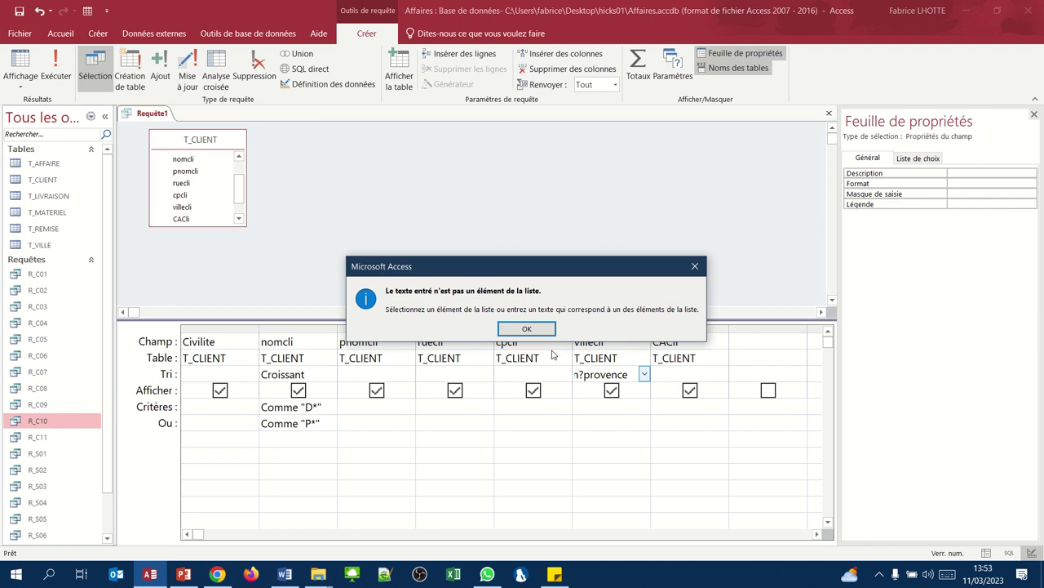
pyautogui.click(527, 329)
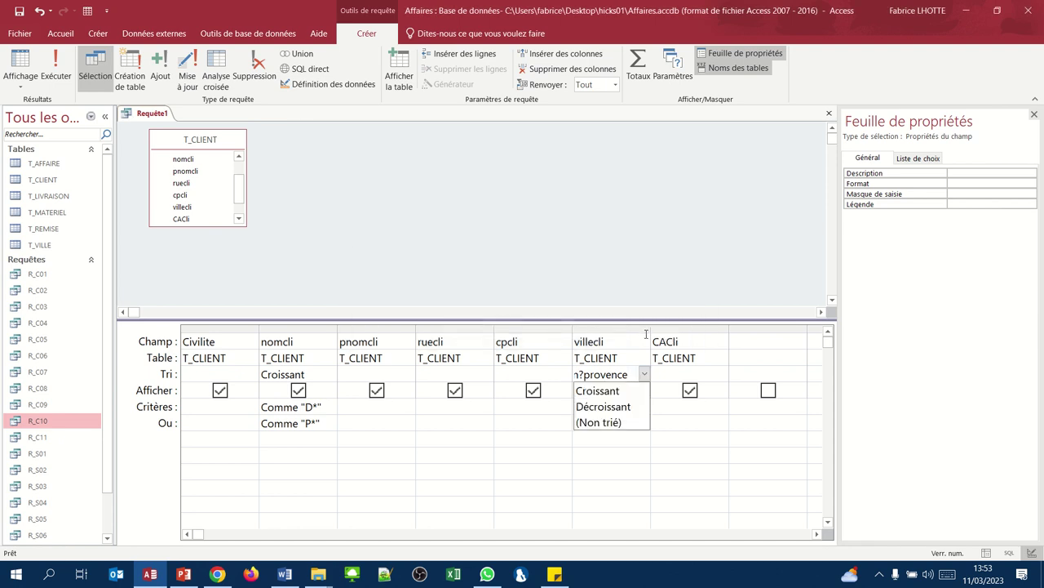
# Widen the villecli column and replace the text in its sort cell with aix?en?provence
pyautogui.moveTo(649, 330); pyautogui.dragTo(741, 327)
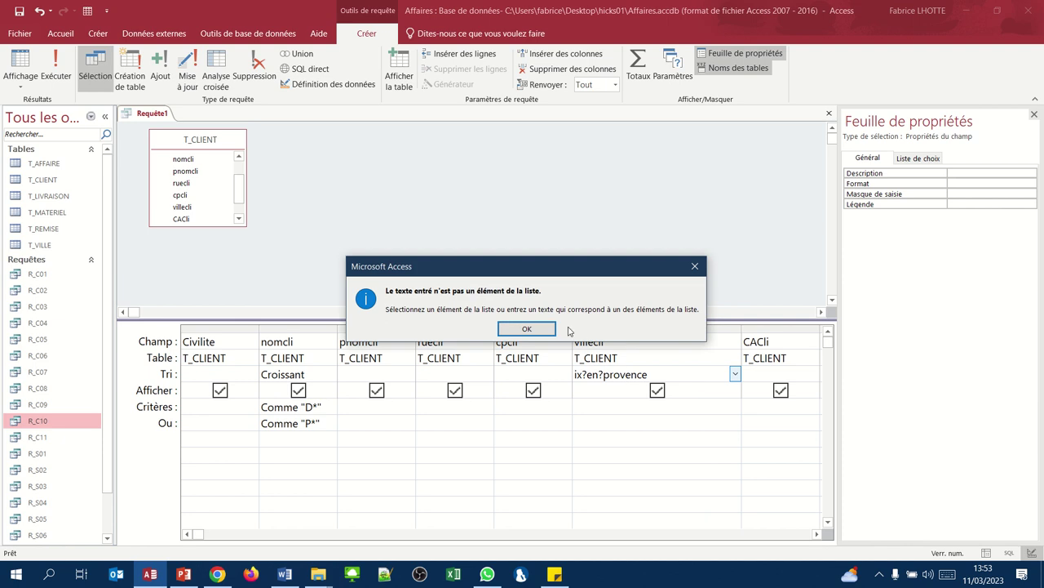
pyautogui.click(532, 328)
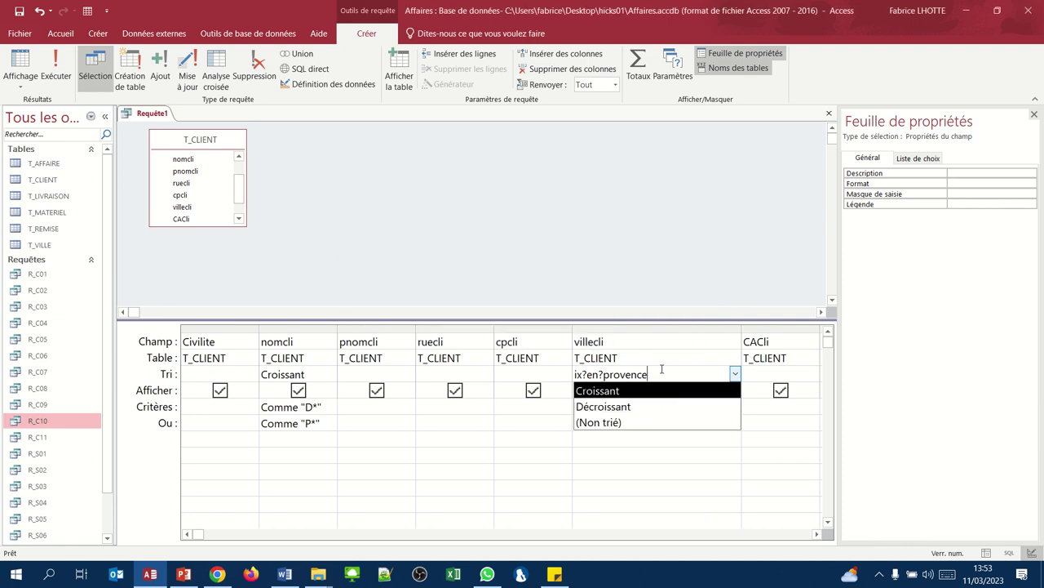
pyautogui.hotkey('ctrl', 'a')
pyautogui.write('aix')
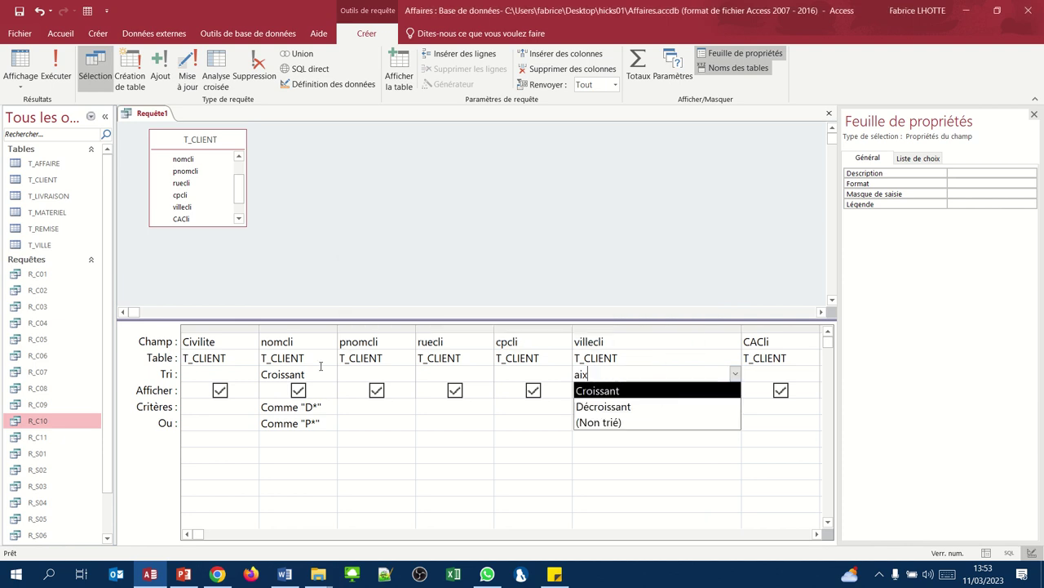
pyautogui.write('?en?provence')
pyautogui.press('Return')
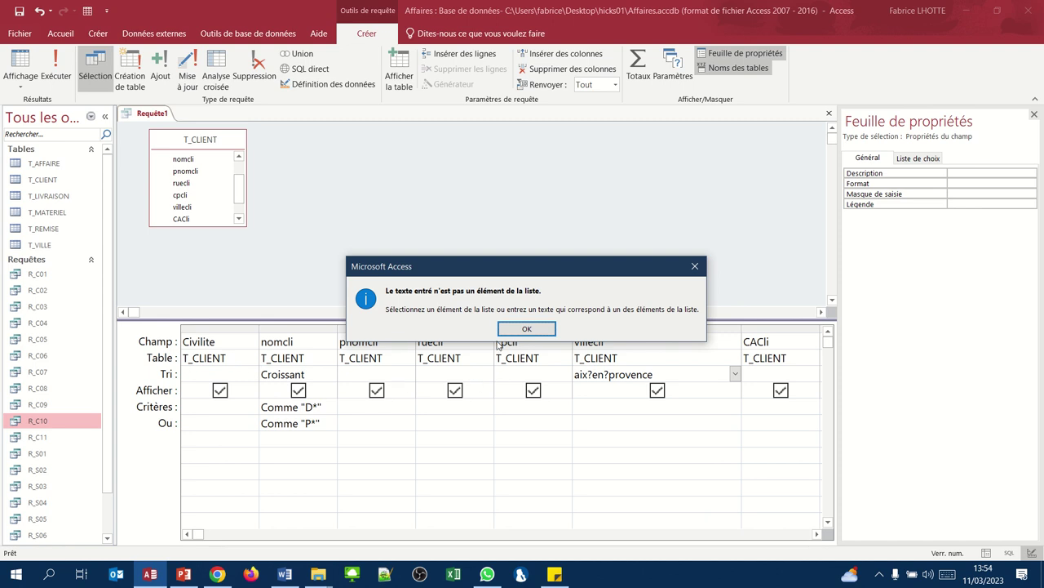
pyautogui.click(526, 328)
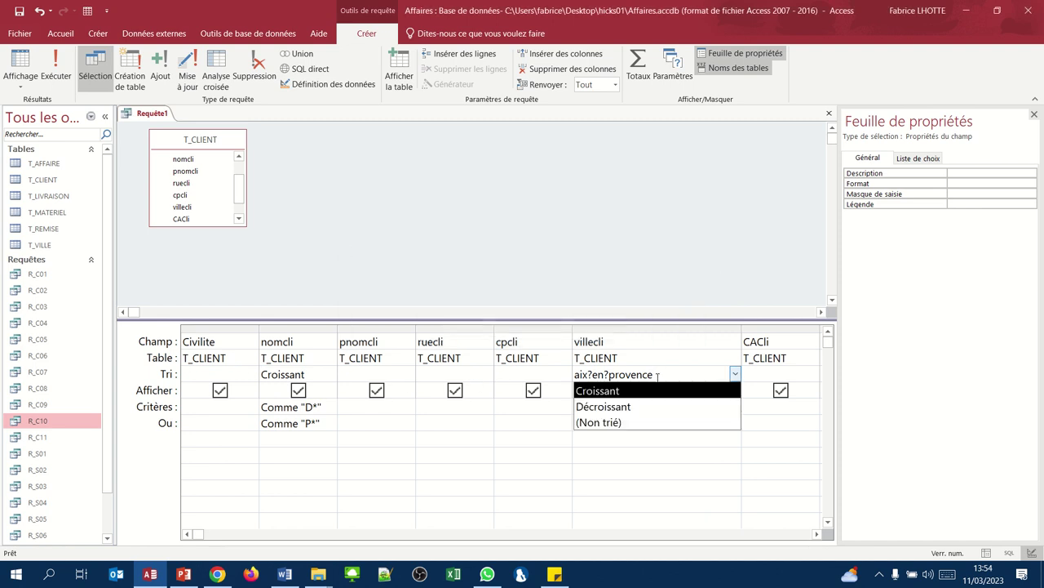
# Move the text aix?en?provence from villecli's sort cell to its first criteria row
pyautogui.hotkey('shift', 'Home')
pyautogui.hotkey('ctrl', 'c')
pyautogui.press('BackSpace')
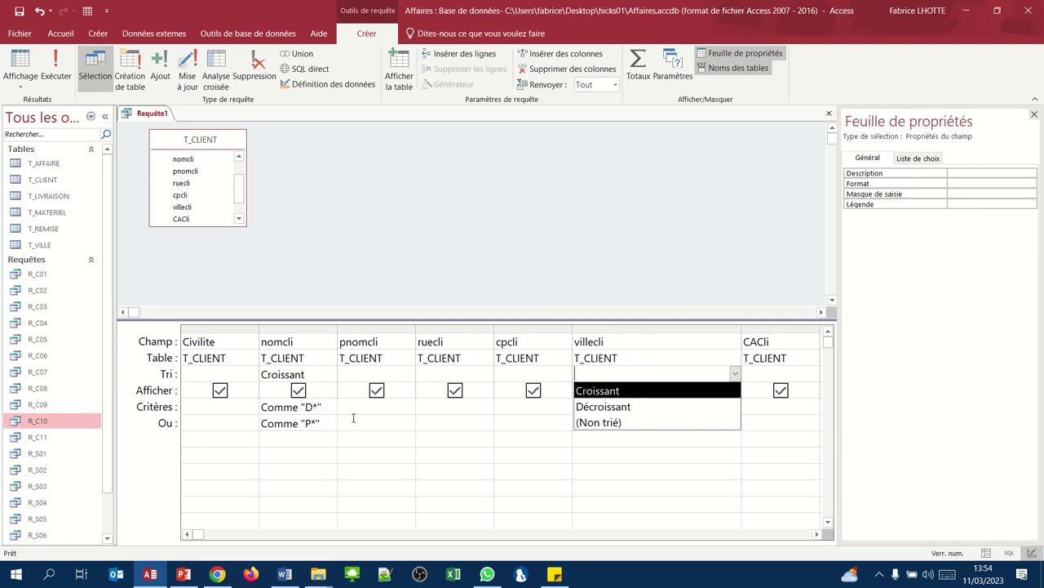
pyautogui.click(404, 431)
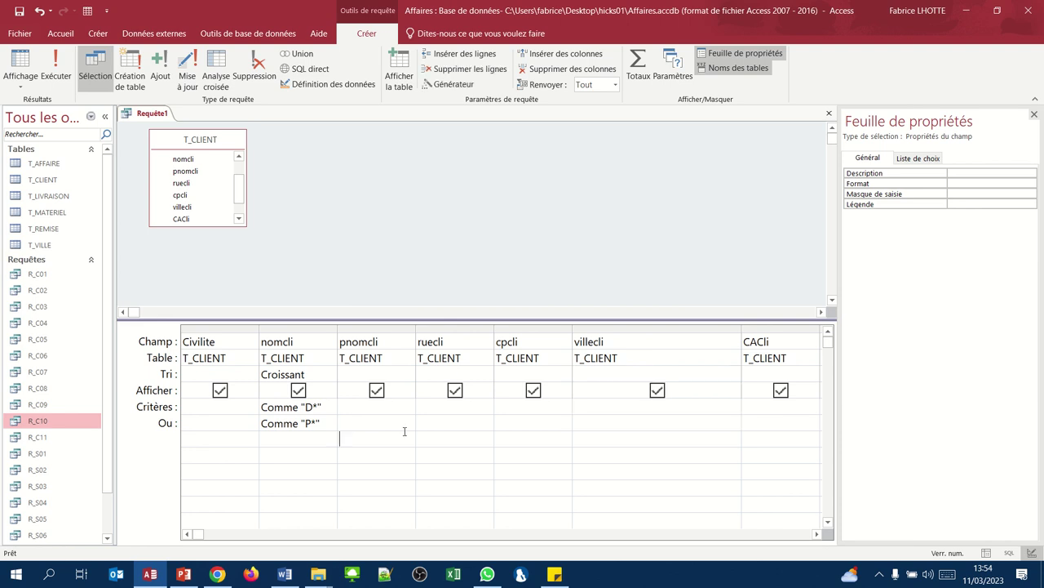
pyautogui.click(582, 408)
pyautogui.hotkey('ctrl', 'v')
pyautogui.press('Tab')
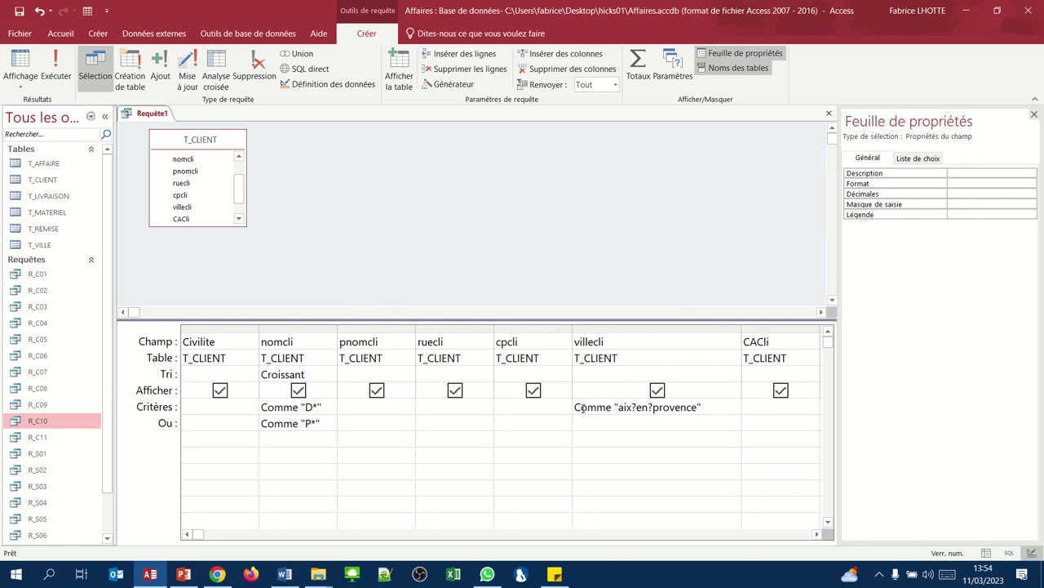
# Check which clients the D*, P* and city criteria return in datasheet view and go back to design view
pyautogui.click(13, 63)
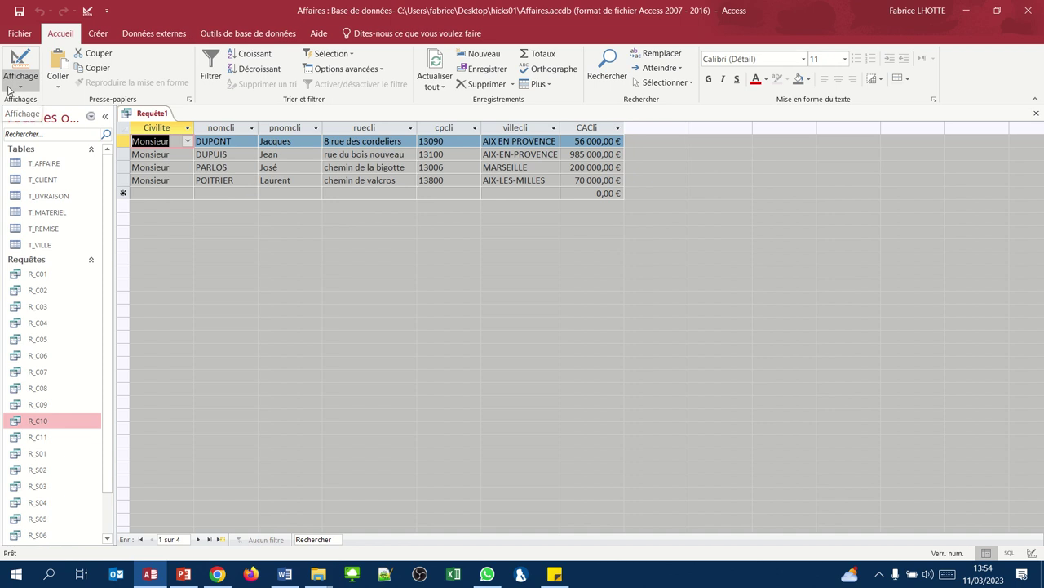
pyautogui.click(11, 60)
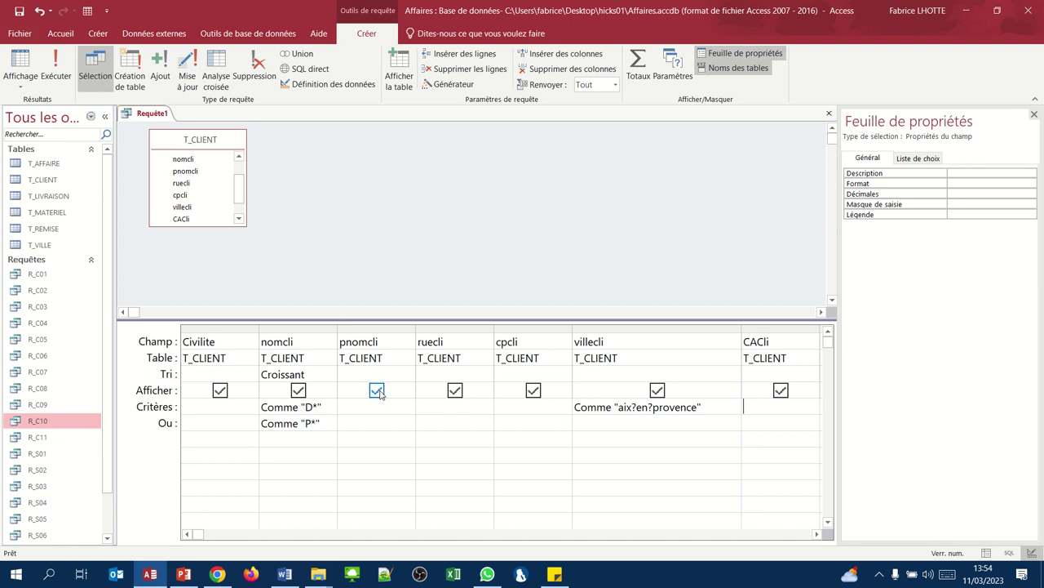
# Clear nomcli's P* criterion from the Ou row and extend its first criterion to Comme "D*" Ou Comme "p*"
pyautogui.moveTo(323, 422); pyautogui.dragTo(143, 428)
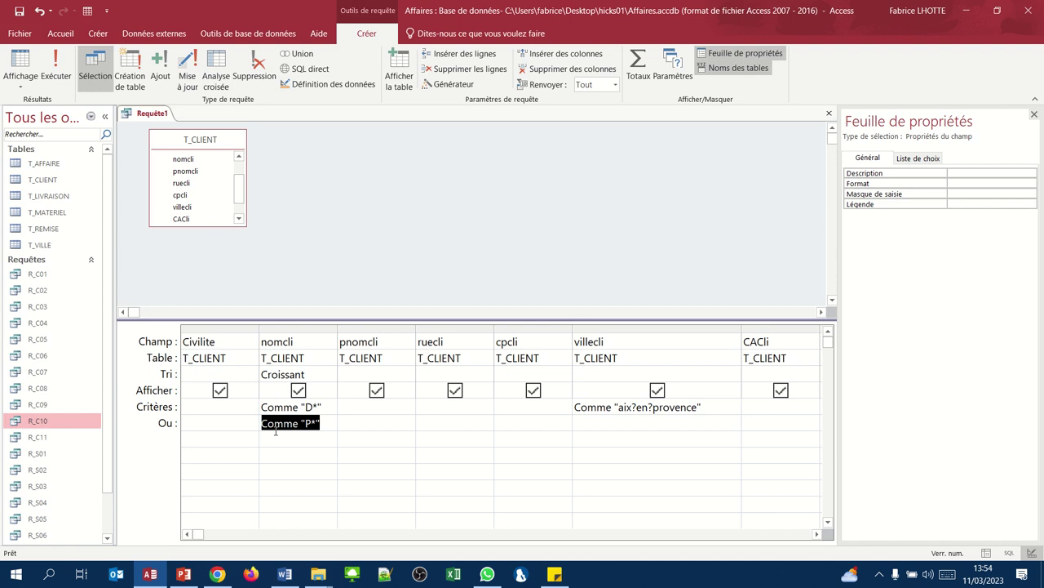
pyautogui.press('Delete')
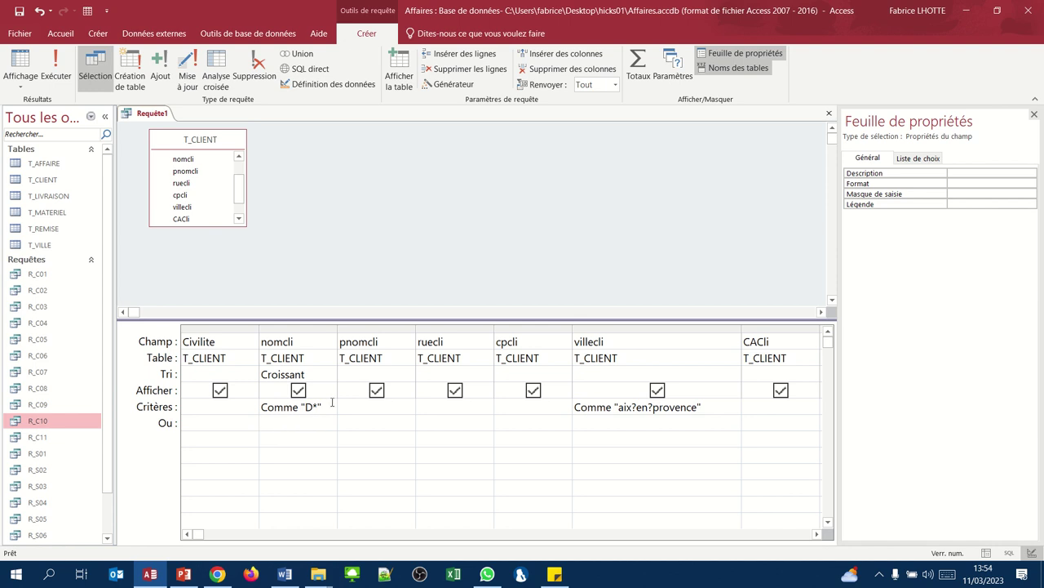
pyautogui.click(330, 405)
pyautogui.write('ou p*')
pyautogui.press('Return')
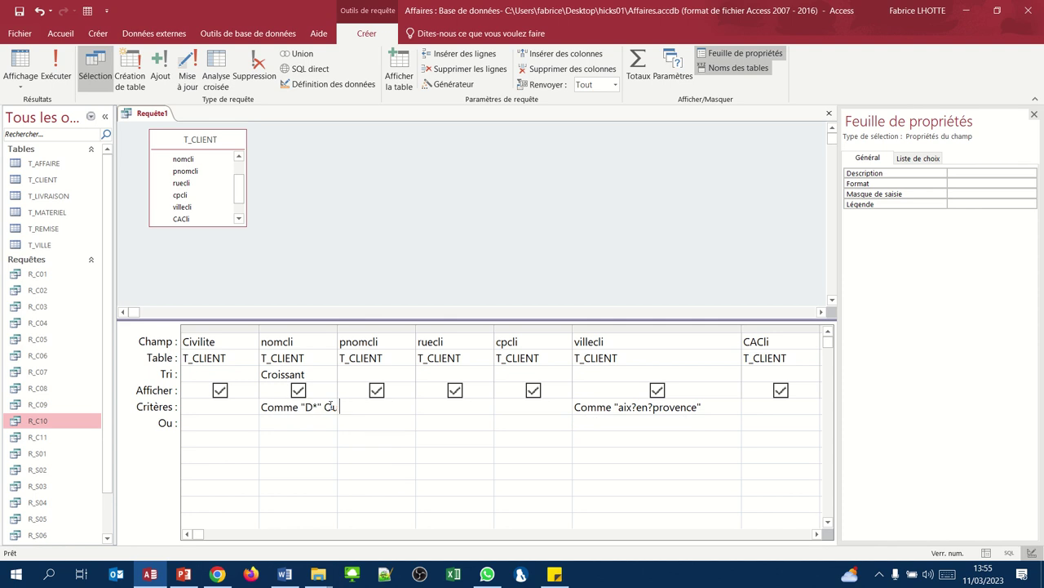
# Check the clients returned by the combined name and city criteria in datasheet view, and go back to design view
pyautogui.click(14, 65)
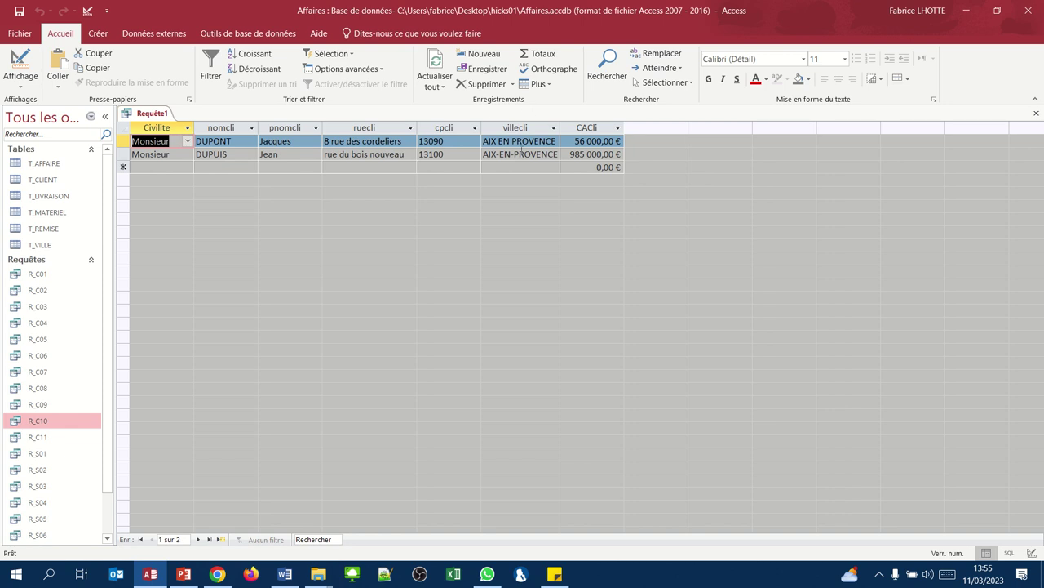
pyautogui.click(18, 82)
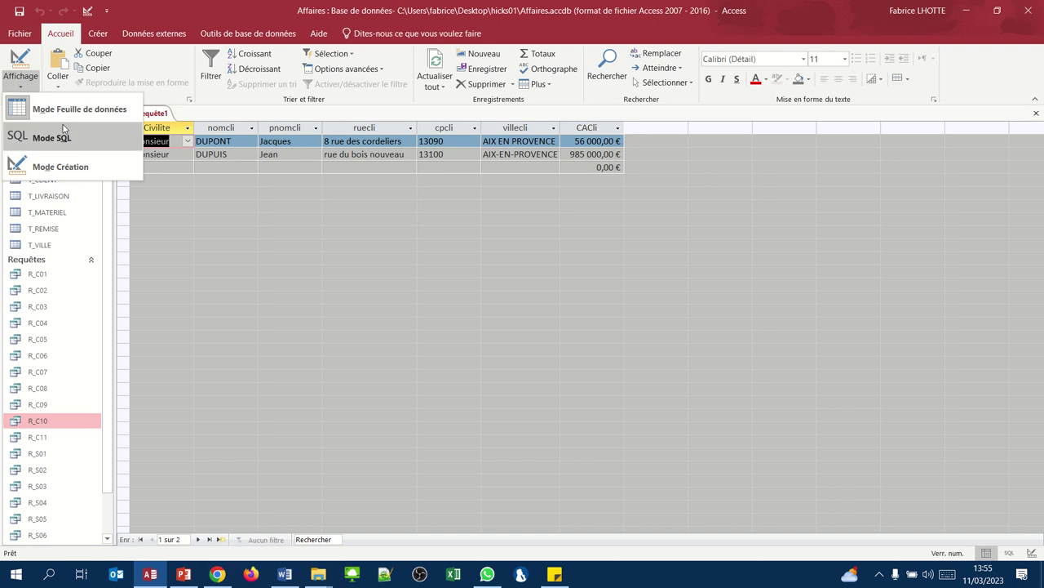
pyautogui.click(68, 168)
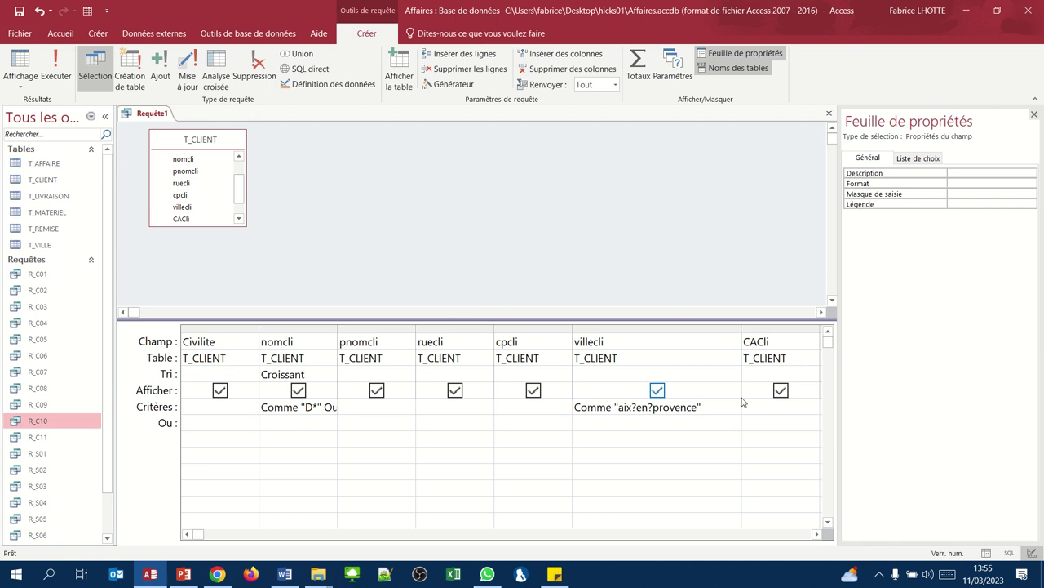
# Limit CACli with the criterion Entre 50000 Et 100000, adjusting the villecli and CACli column widths to fit their criteria
pyautogui.click(780, 408)
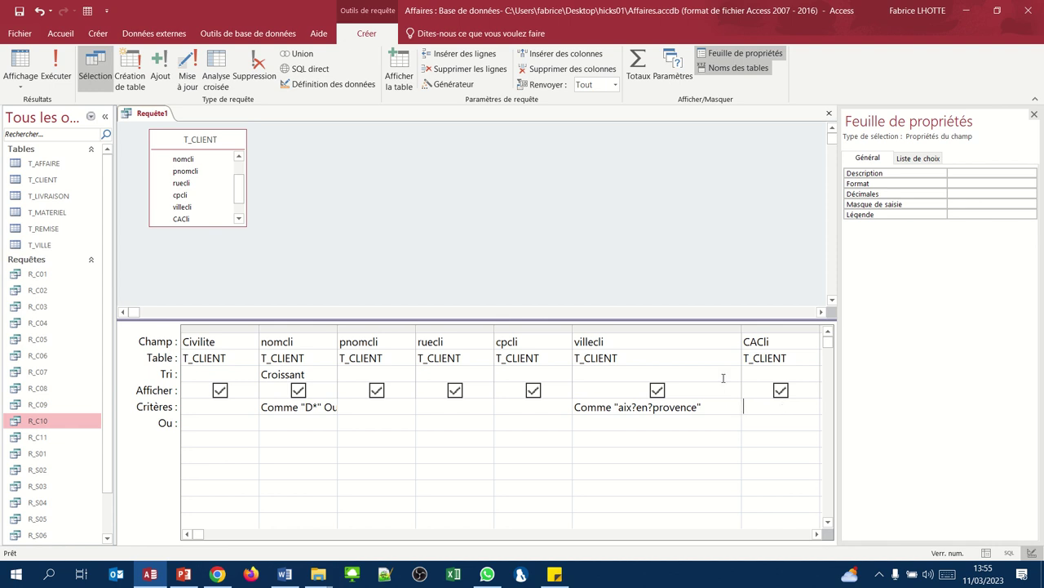
pyautogui.moveTo(743, 326); pyautogui.dragTo(710, 325)
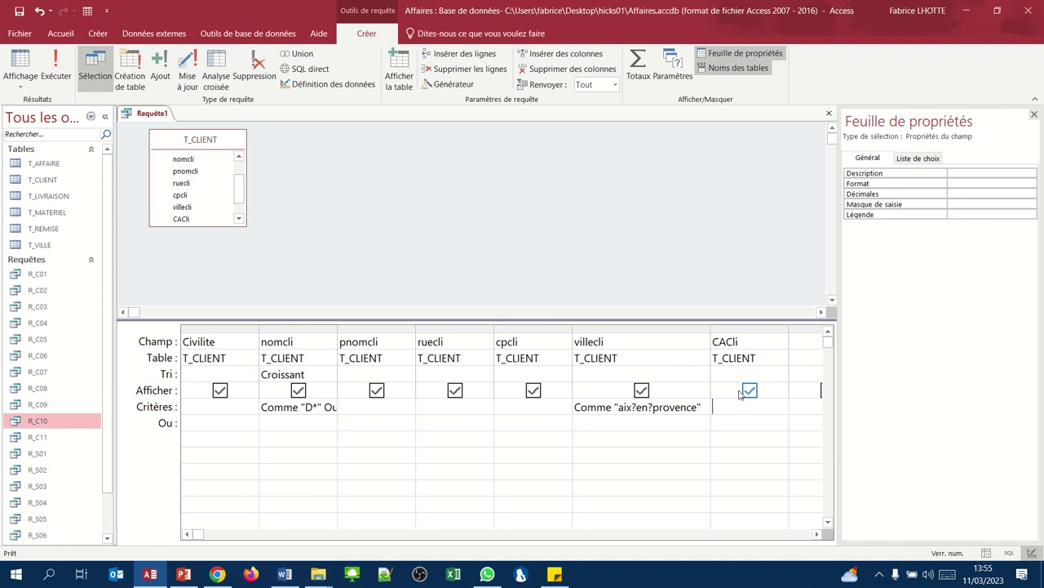
pyautogui.write('entre')
pyautogui.write(' 50000')
pyautogui.write(' et 100')
pyautogui.write('000')
pyautogui.press('Tab')
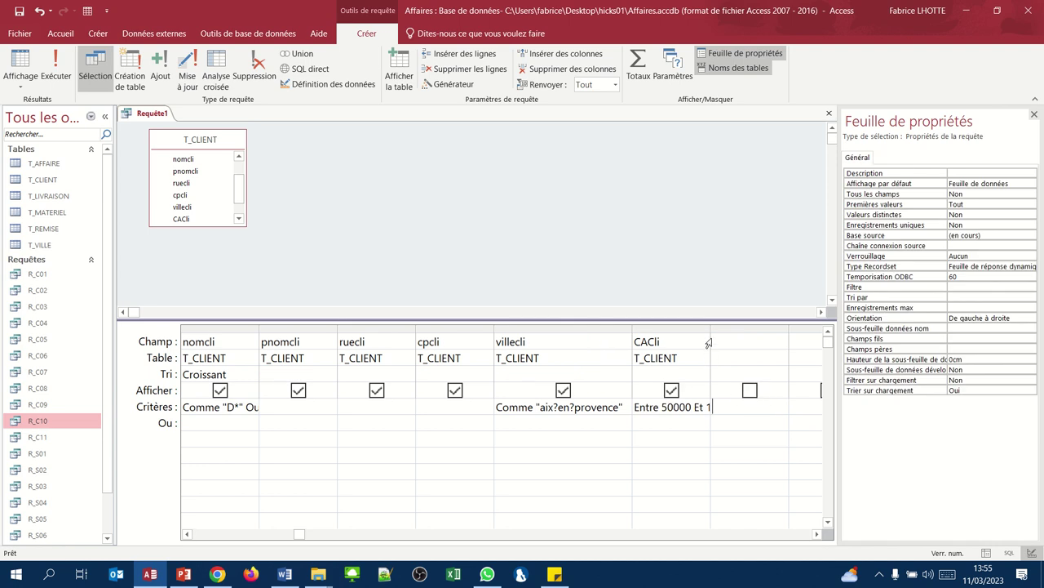
pyautogui.moveTo(711, 327); pyautogui.dragTo(771, 327)
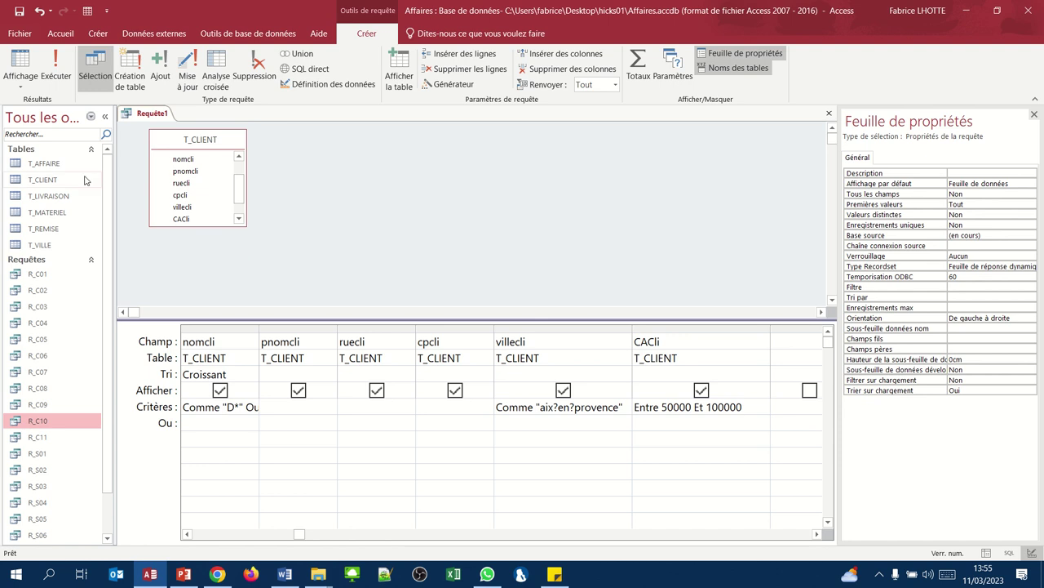
# Display the query's results, and close the query, saving it as R_C12
pyautogui.click(25, 69)
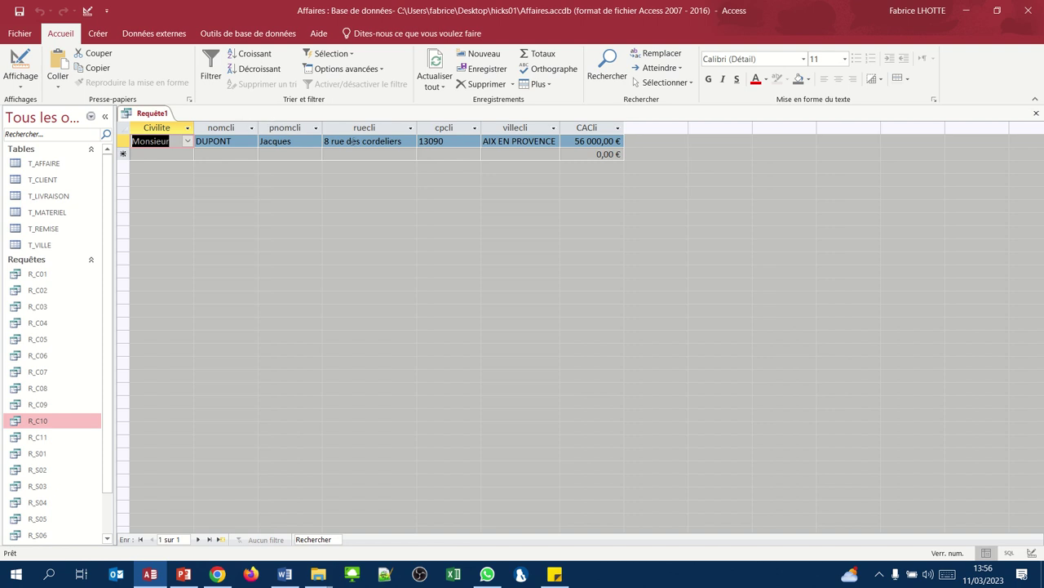
pyautogui.click(1036, 113)
pyautogui.click(458, 324)
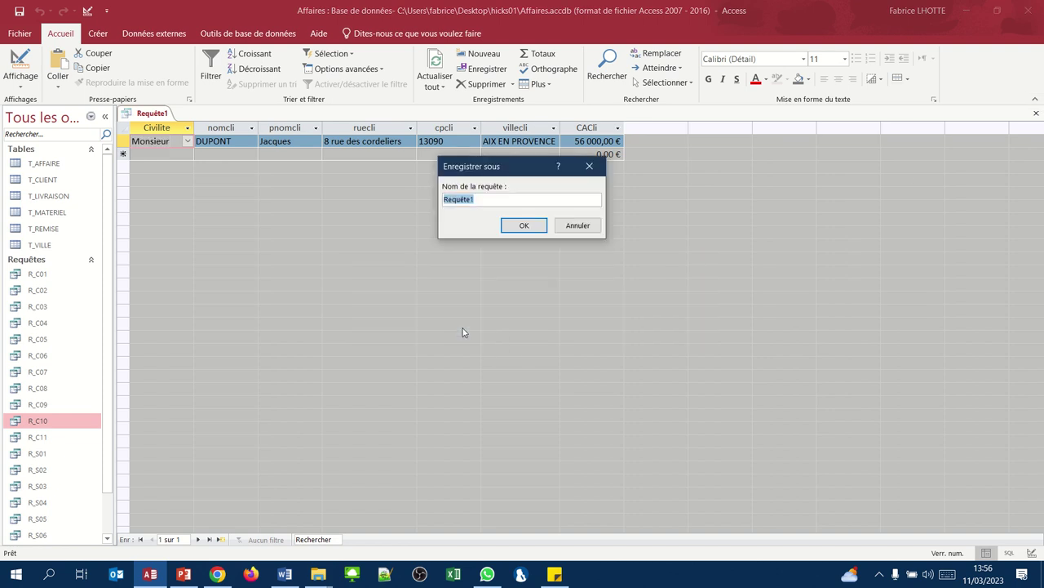
pyautogui.write('R_C12')
pyautogui.press('Return')
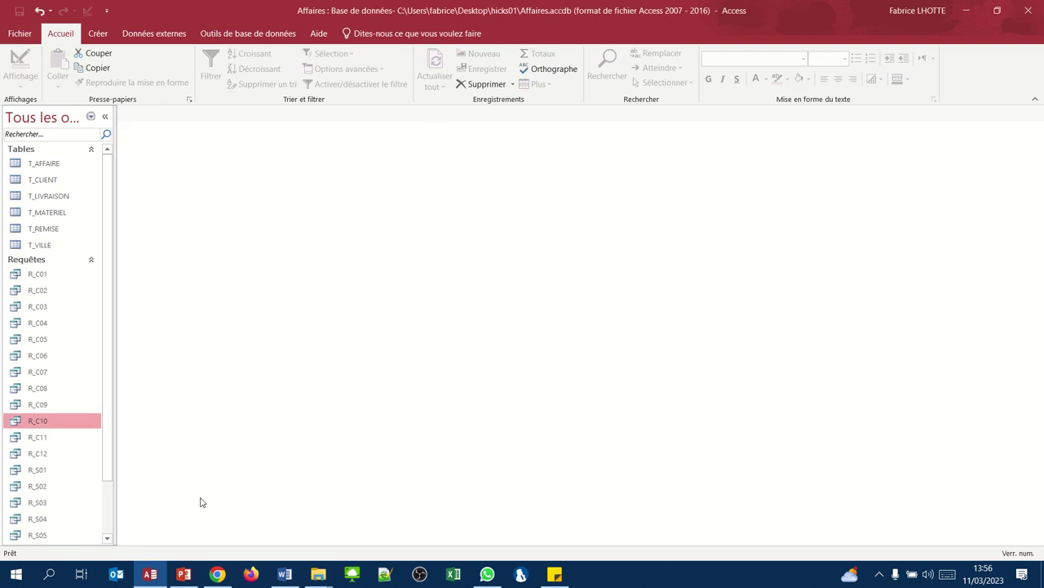
# Duplicate the query R_C12 under the name R_C13
pyautogui.rightClick(47, 459)
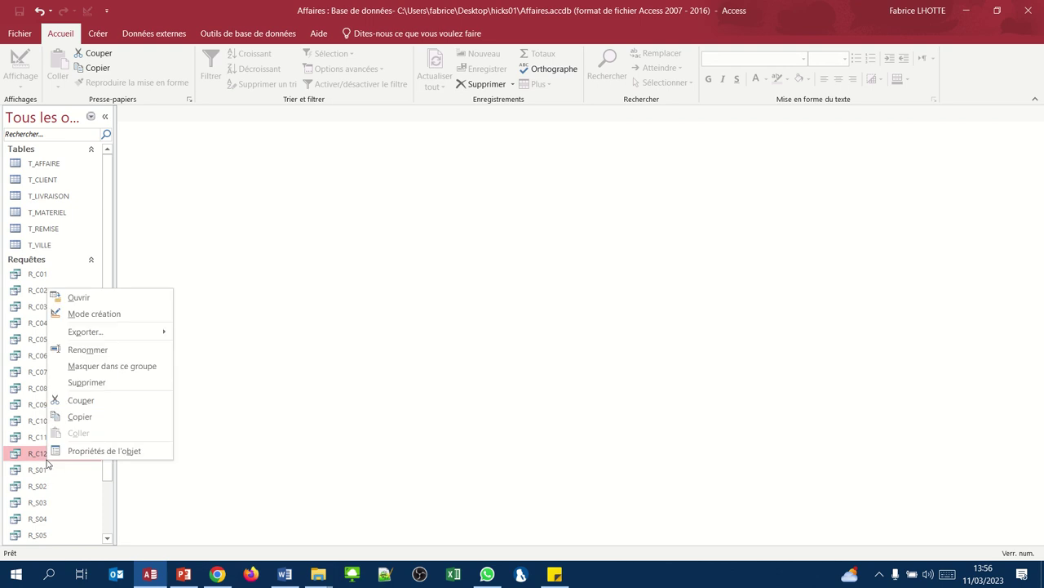
pyautogui.click(70, 418)
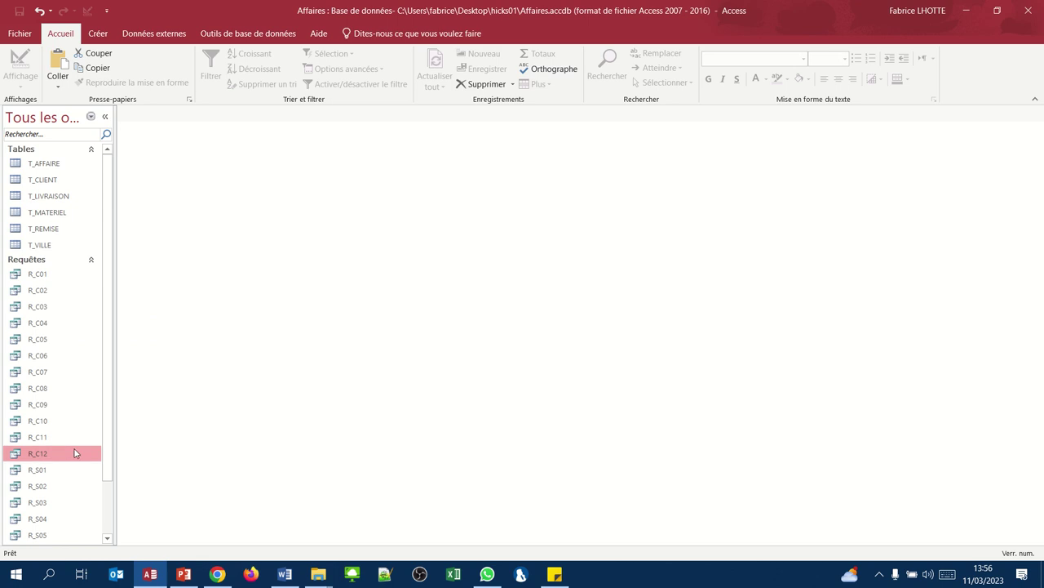
pyautogui.rightClick(74, 452)
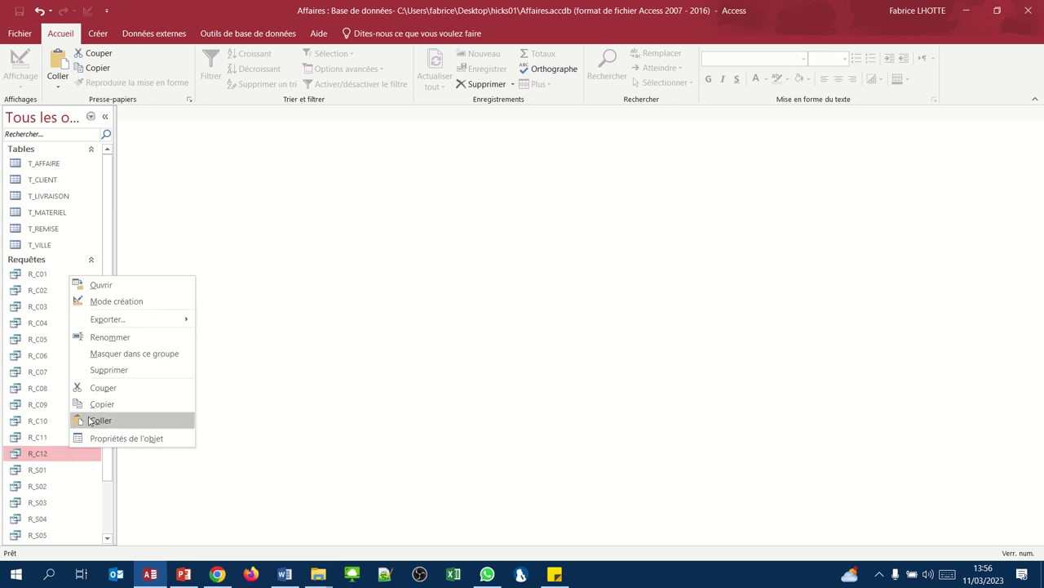
pyautogui.click(99, 420)
pyautogui.write('R_C13')
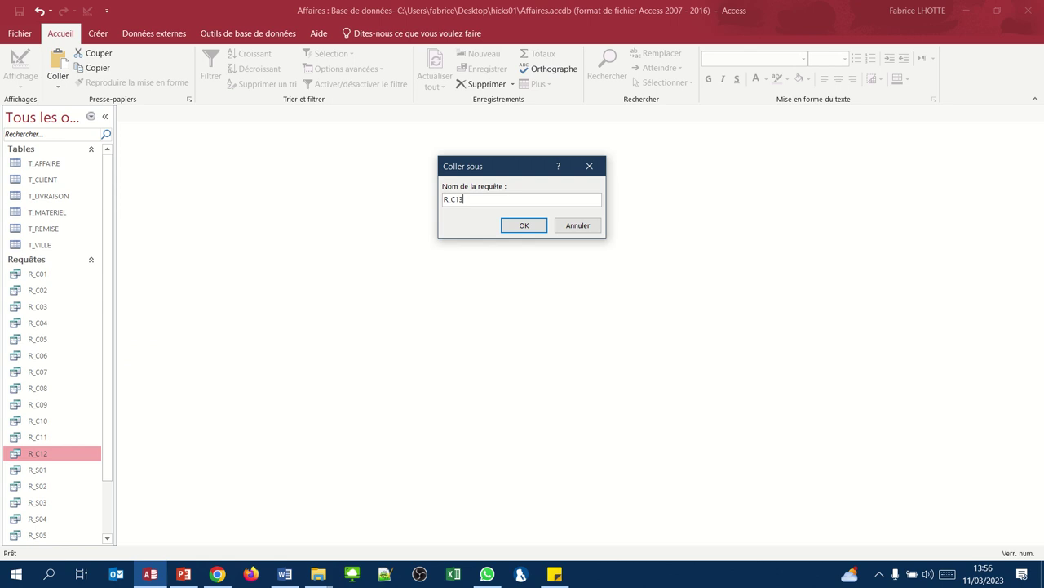
pyautogui.press('Return')
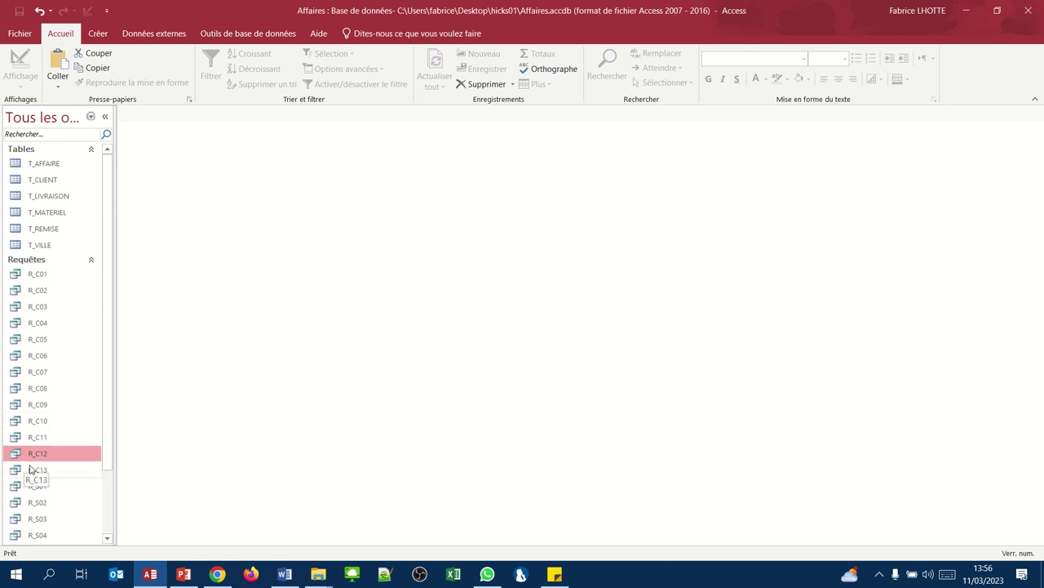
# Open R_C13 in design view and give the nomcli field the alias Nom du client
pyautogui.rightClick(32, 470)
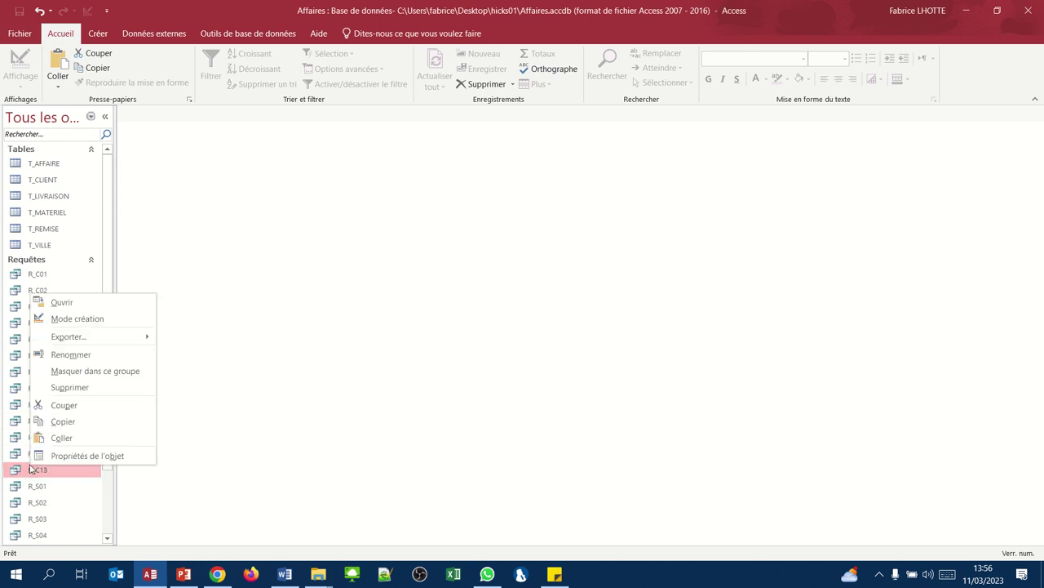
pyautogui.click(92, 321)
pyautogui.click(166, 349)
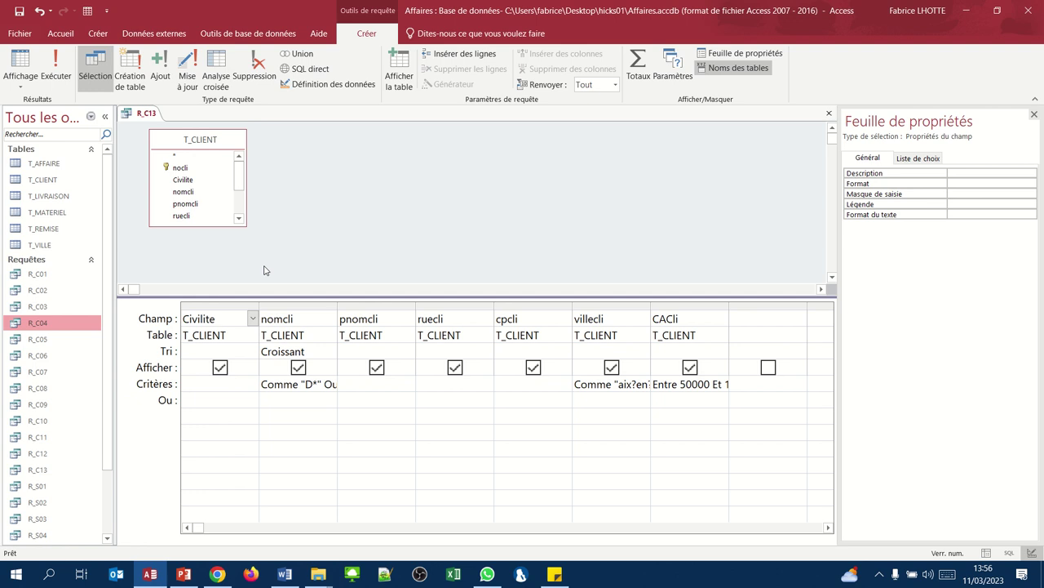
pyautogui.click(262, 319)
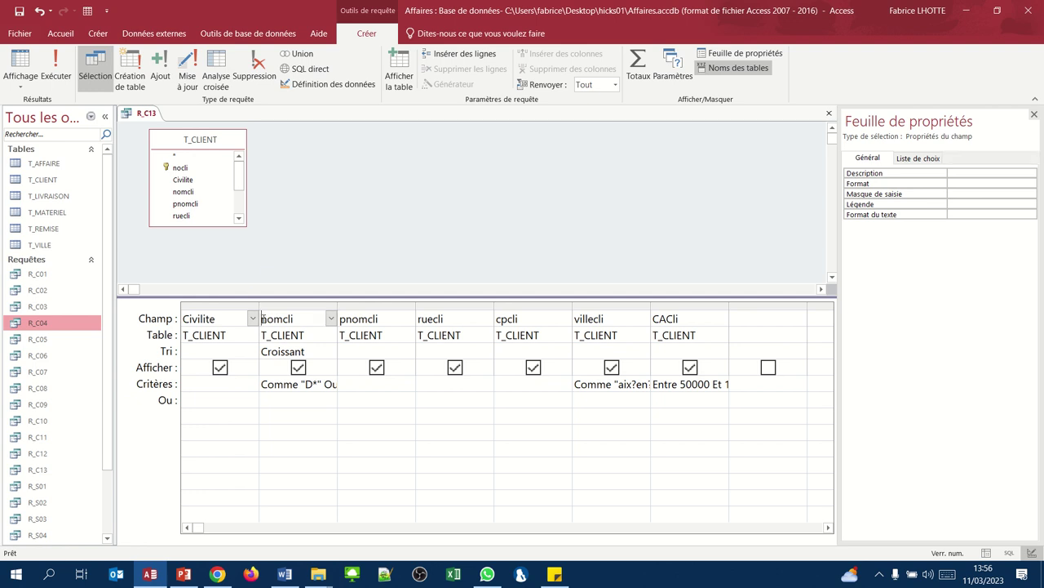
pyautogui.write('Nom')
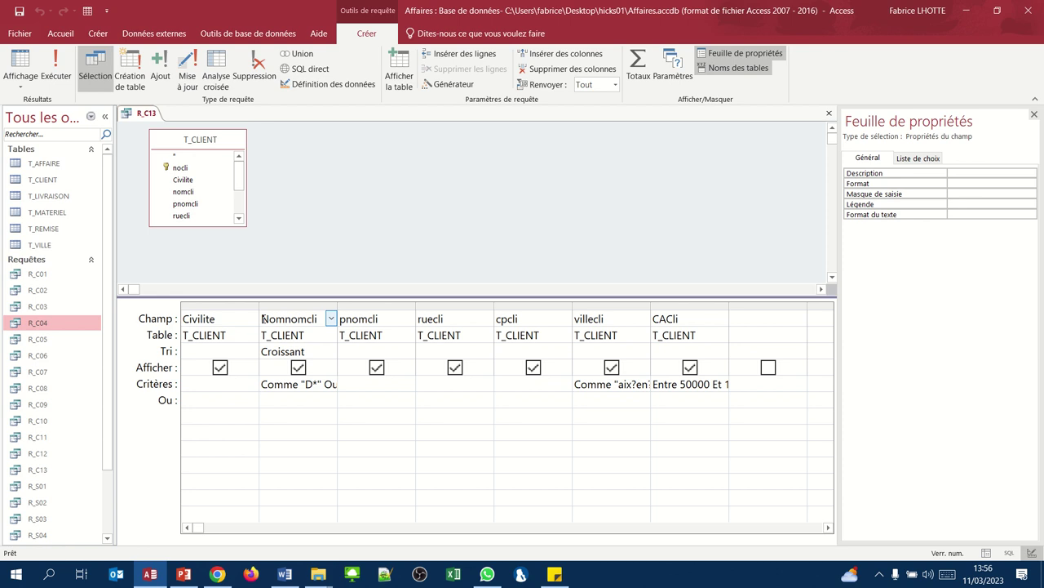
pyautogui.write(' du client:')
pyautogui.press('Tab')
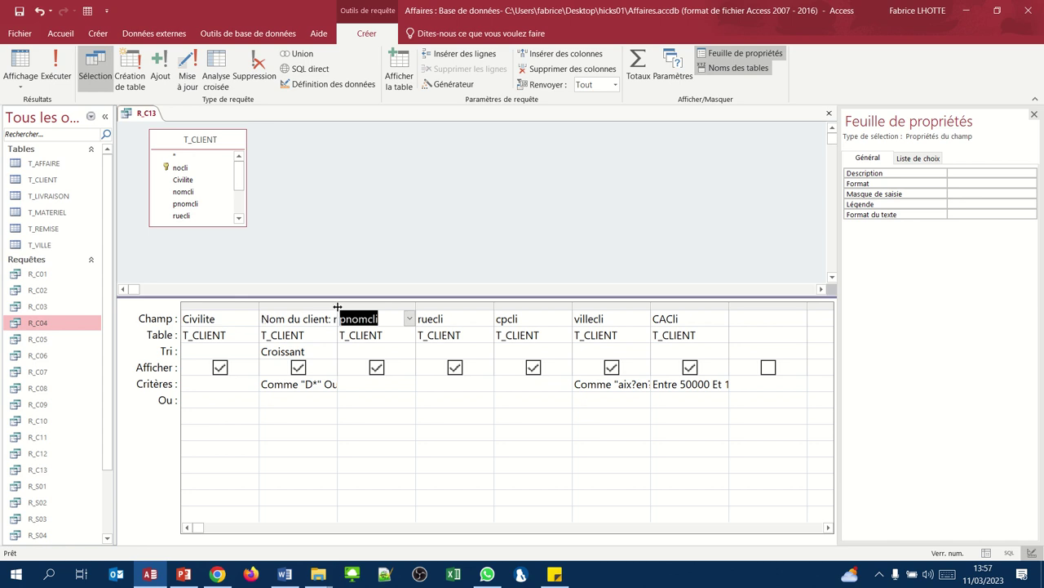
# Widen the Nom du client column and extend its expression to [nomcli] & " " & [pnomcli]
pyautogui.moveTo(339, 302); pyautogui.dragTo(524, 301)
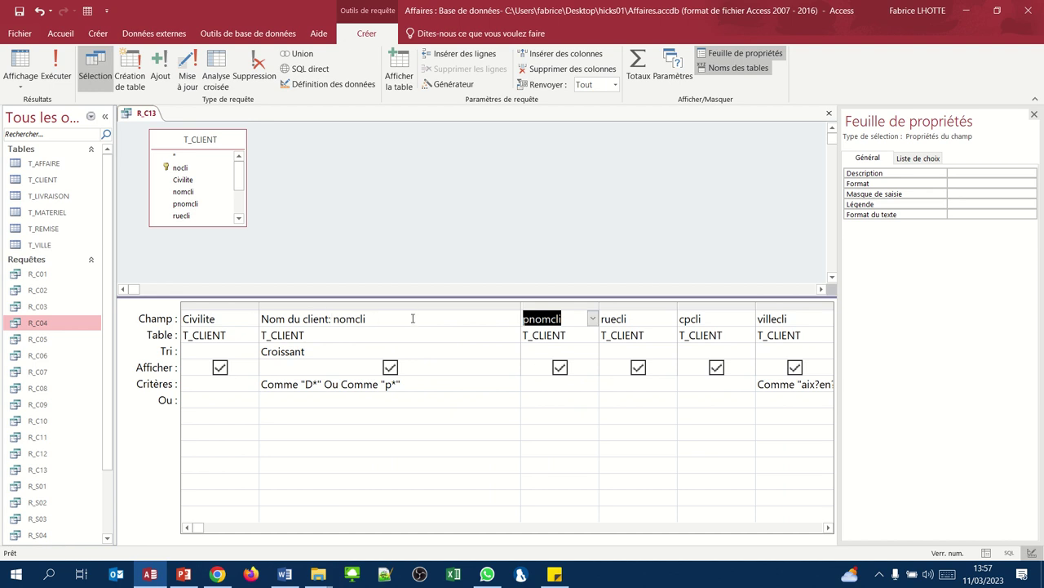
pyautogui.click(413, 318)
pyautogui.write('&')
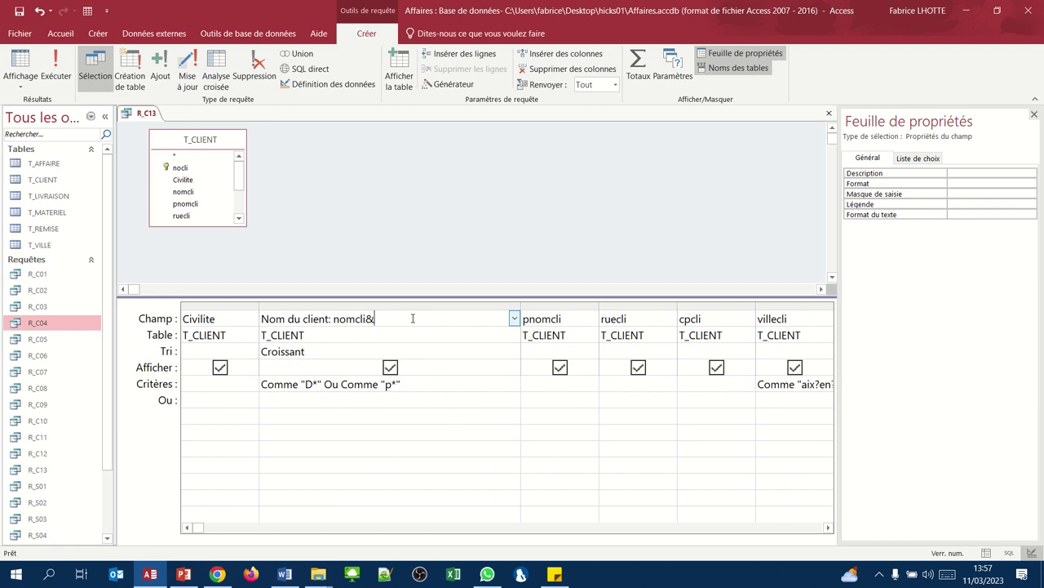
pyautogui.write('" " & &pnomcli')
pyautogui.press('Tab')
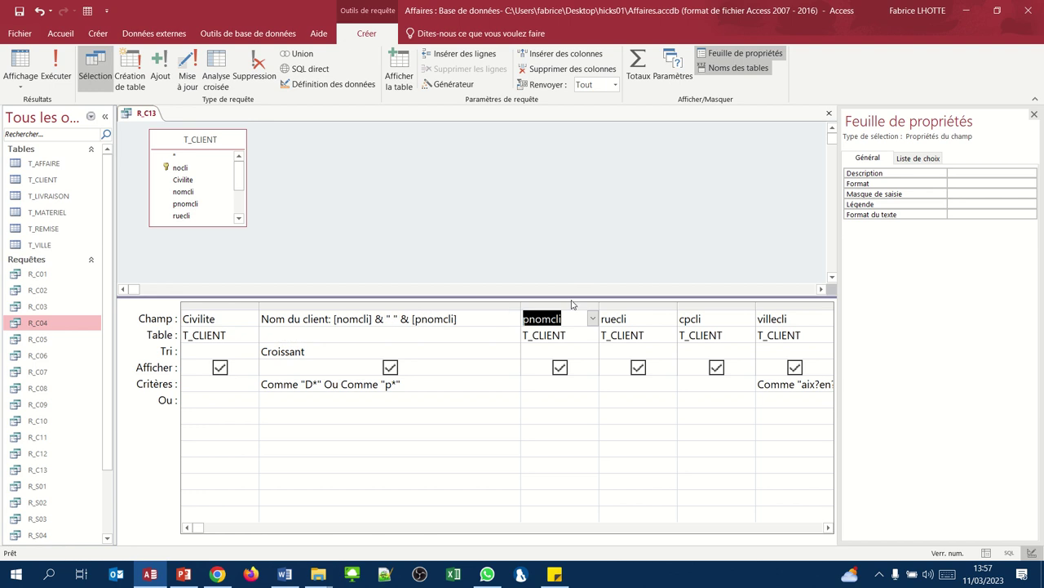
# Cut the separate pnomcli column out of the query grid
pyautogui.click(571, 307)
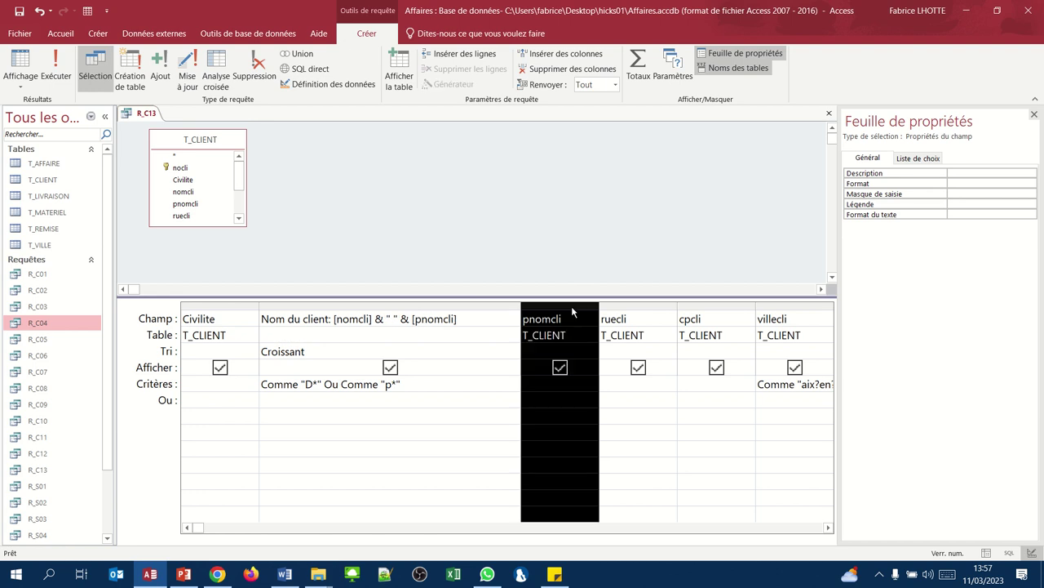
pyautogui.rightClick(572, 311)
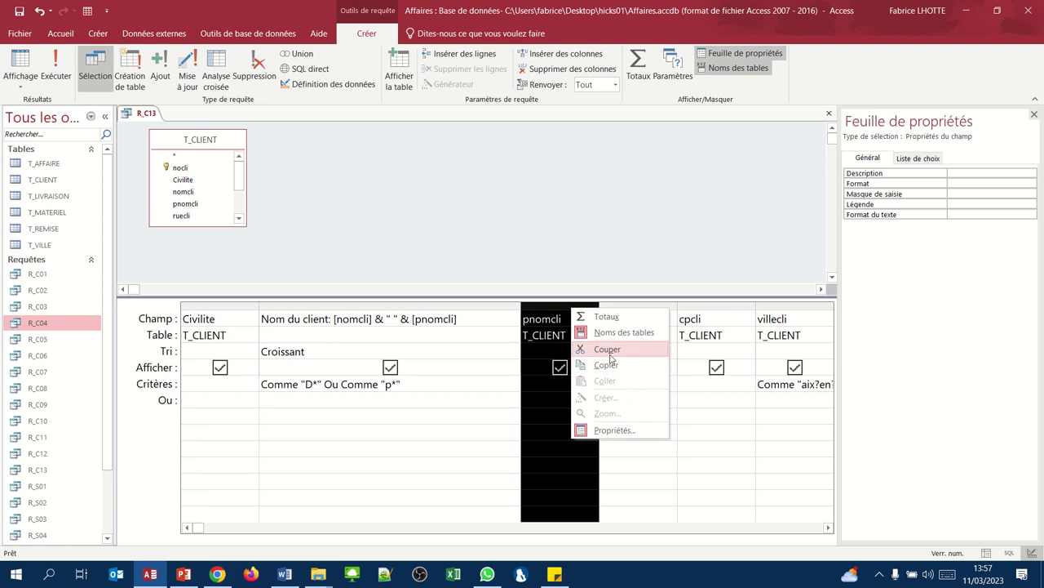
pyautogui.click(611, 351)
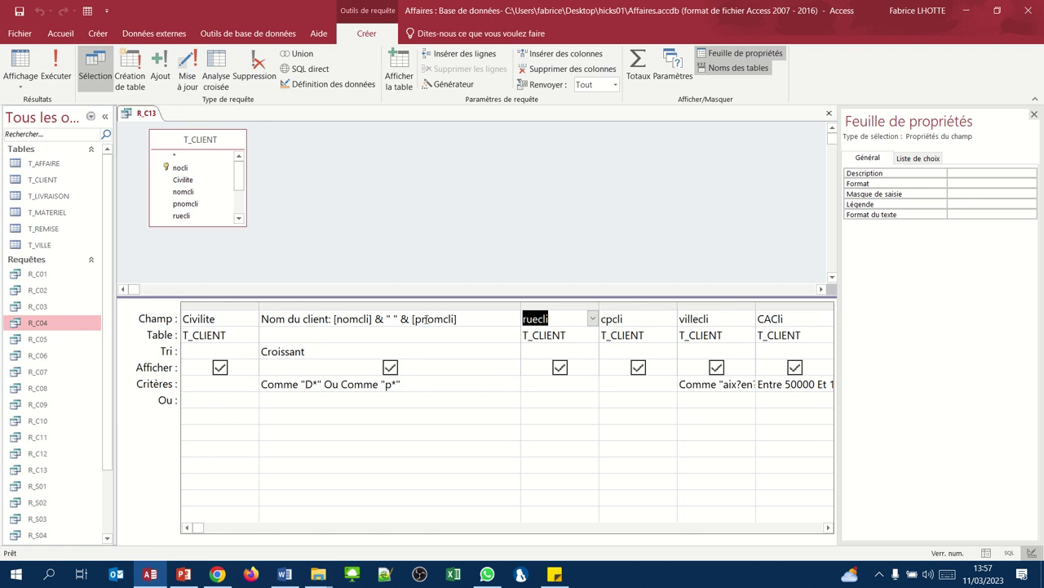
# Check the combined client name in datasheet view, widening its column to show the full heading, and go back to design view
pyautogui.click(17, 66)
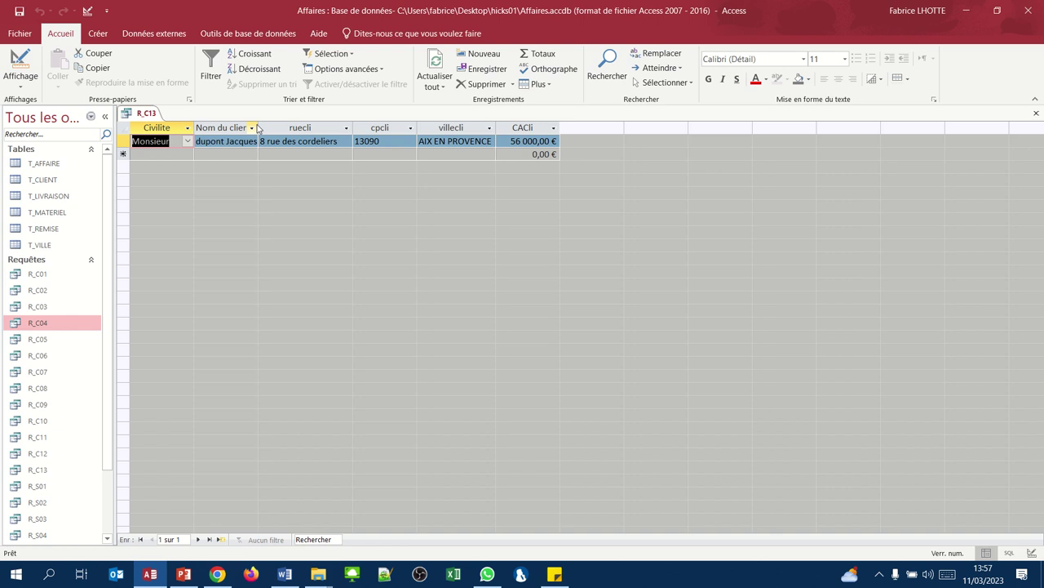
pyautogui.moveTo(258, 129); pyautogui.dragTo(299, 133)
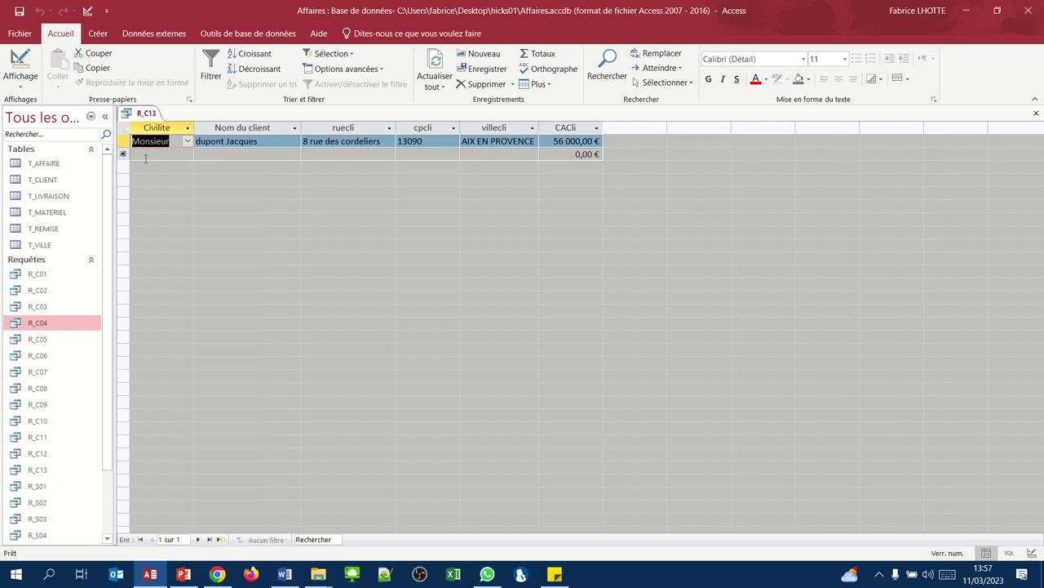
pyautogui.click(23, 88)
pyautogui.click(20, 66)
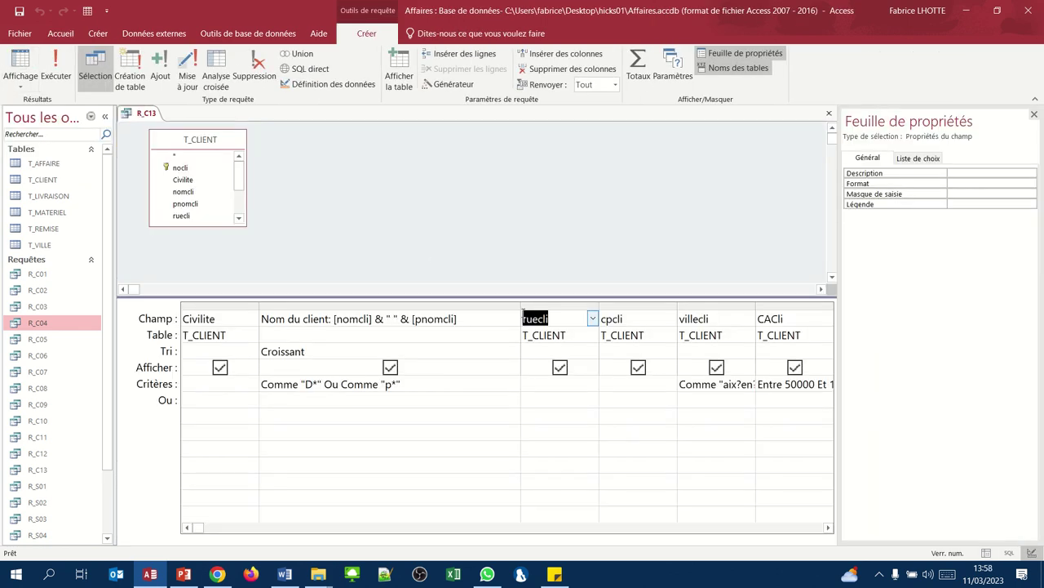
# Give the ruecli field the alias Adresse du client
pyautogui.click(523, 316)
pyautogui.write('Adrersse')
pyautogui.press('BackSpace')
pyautogui.press('BackSpace')
pyautogui.press('BackSpace')
pyautogui.press('BackSpace')
pyautogui.write('sse du client:')
pyautogui.press('Right')
pyautogui.press('Right')
pyautogui.press('Right')
pyautogui.press('Right')
pyautogui.press('Right')
# Widen the Adresse du client column and extend its expression to join ruecli, cpcli and villecli, separated by spaces
pyautogui.moveTo(601, 306); pyautogui.dragTo(723, 303)
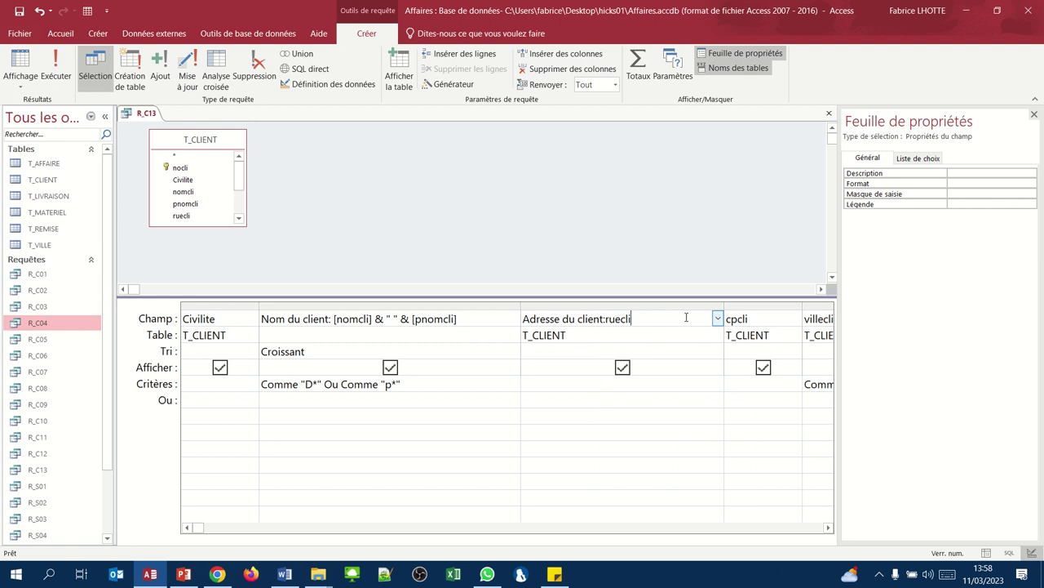
pyautogui.write('&" "&cpcli&" "&vill')
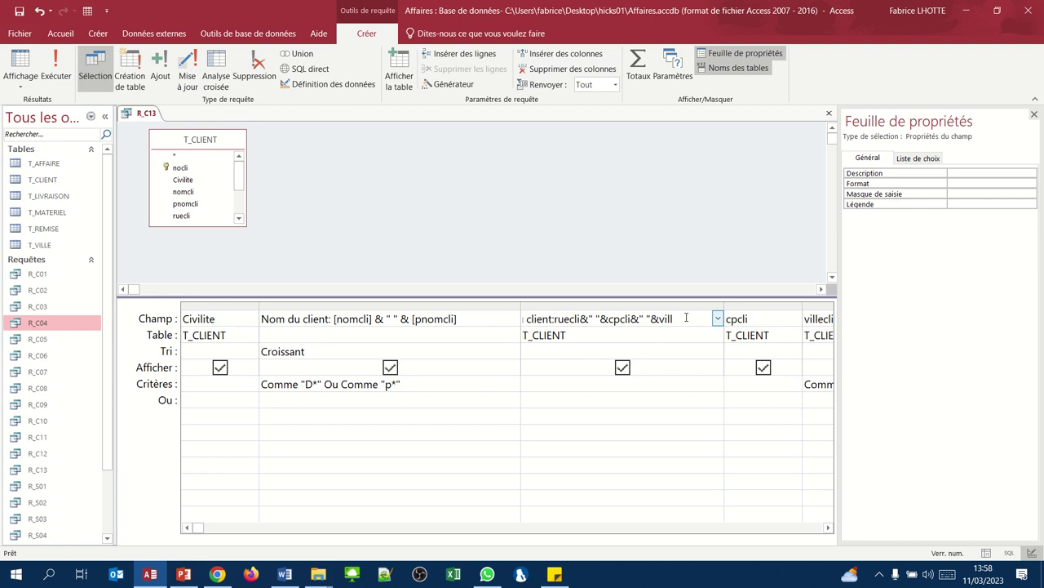
pyautogui.write('cli')
pyautogui.press('Tab')
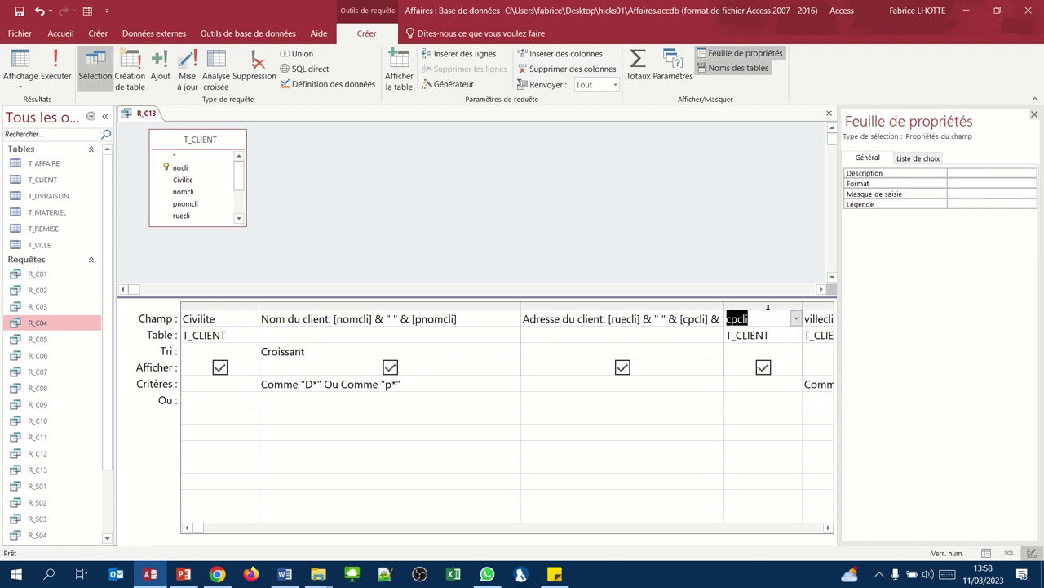
# Remove the separate cpcli and villecli columns from the query grid
pyautogui.click(768, 307)
pyautogui.press('Delete')
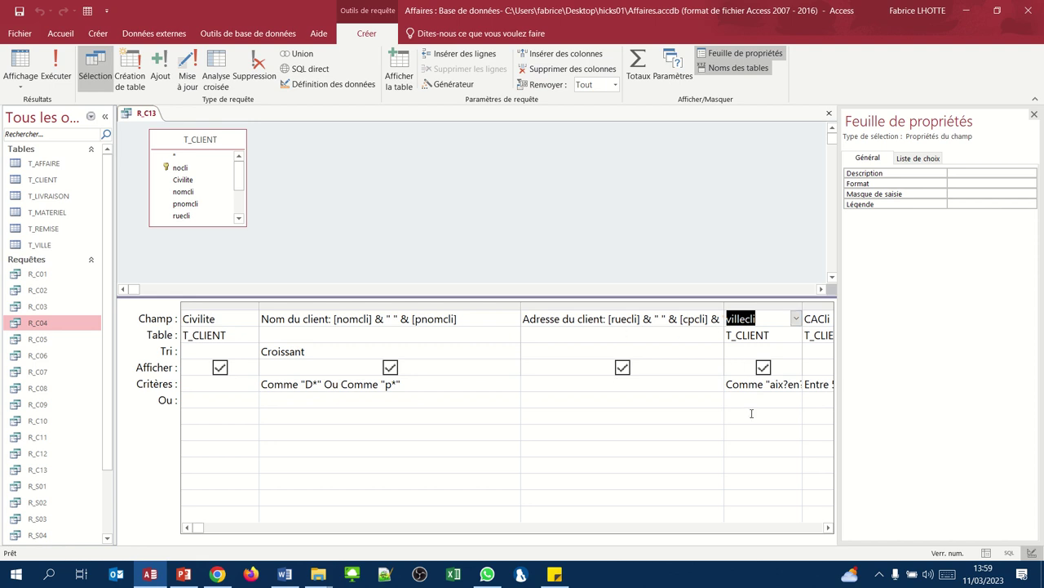
pyautogui.click(728, 383)
pyautogui.rightClick(729, 383)
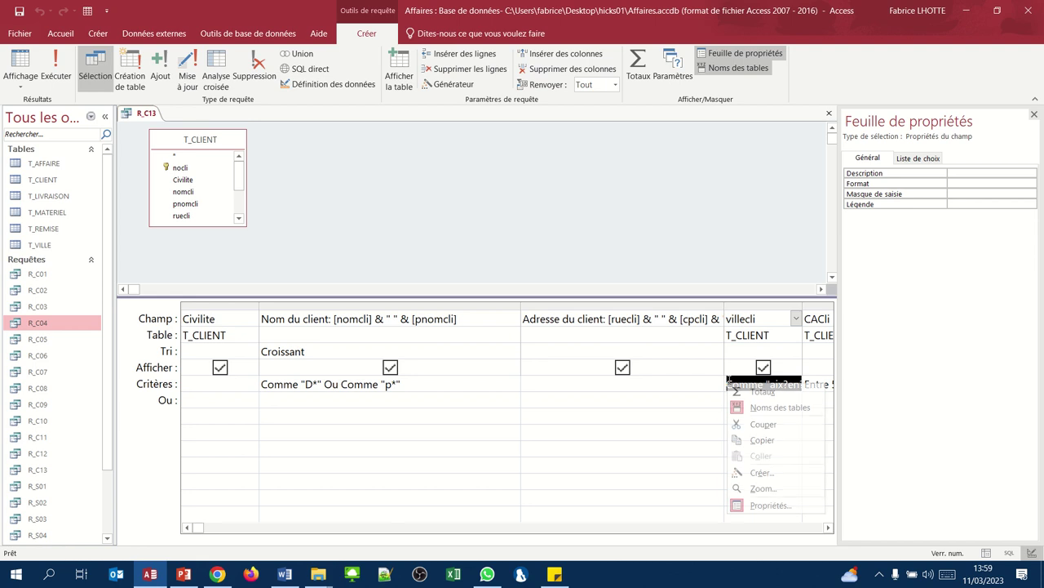
pyautogui.click(743, 308)
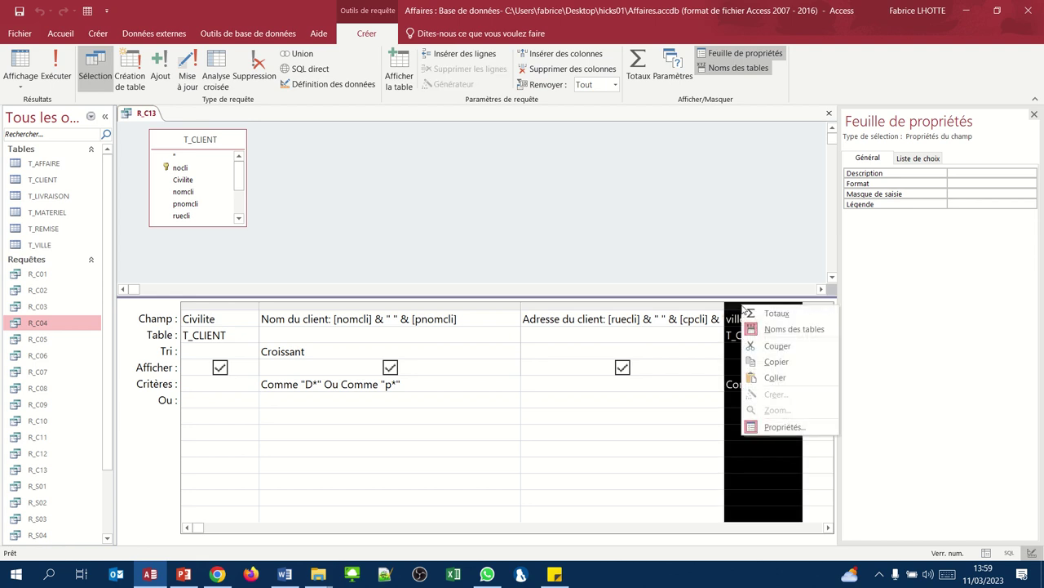
pyautogui.click(732, 312)
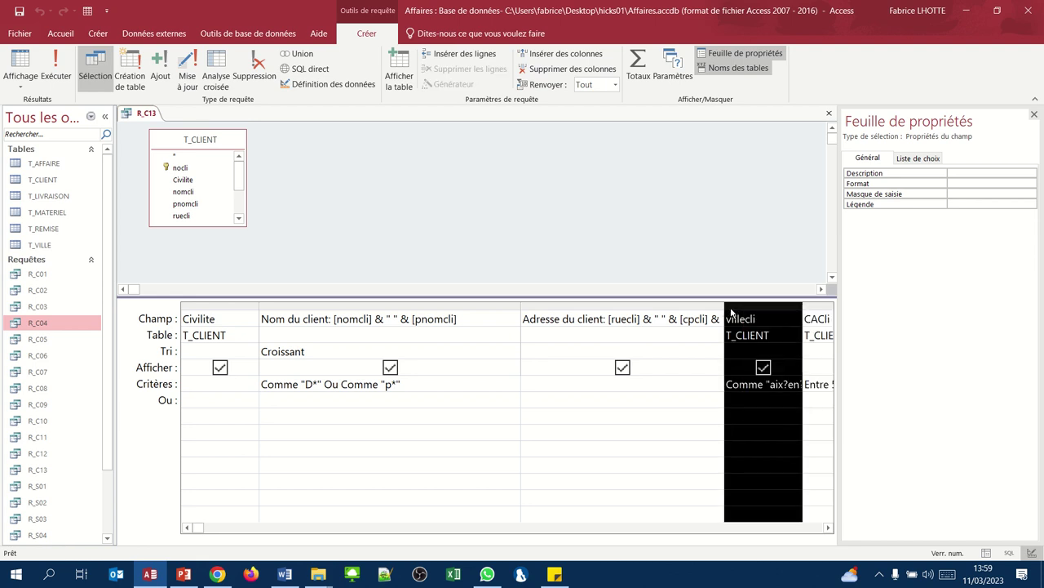
pyautogui.press('Delete')
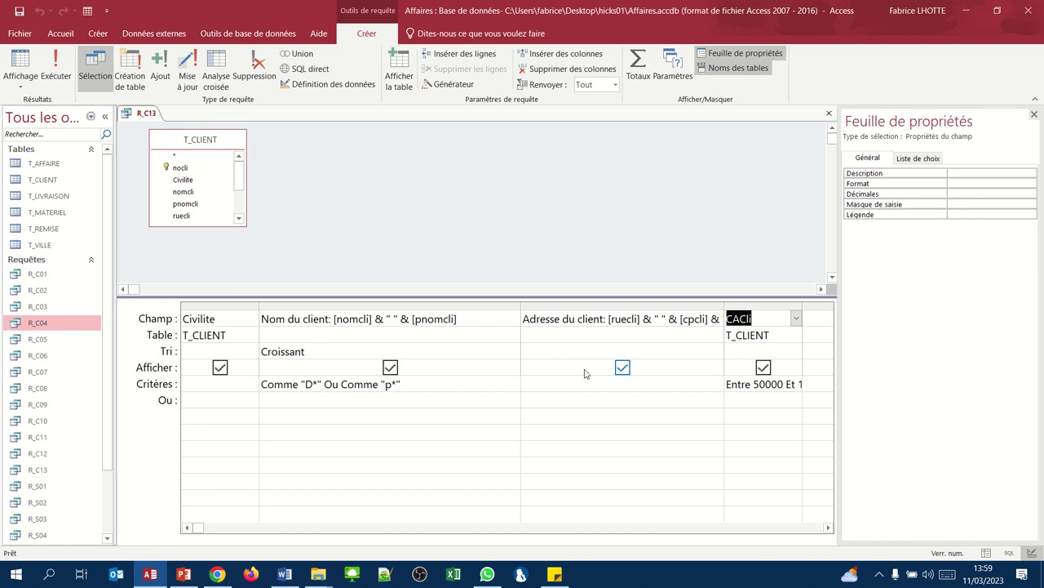
# Set the Adresse du client criterion to *aix?en?provence and try to display the query results
pyautogui.click(535, 384)
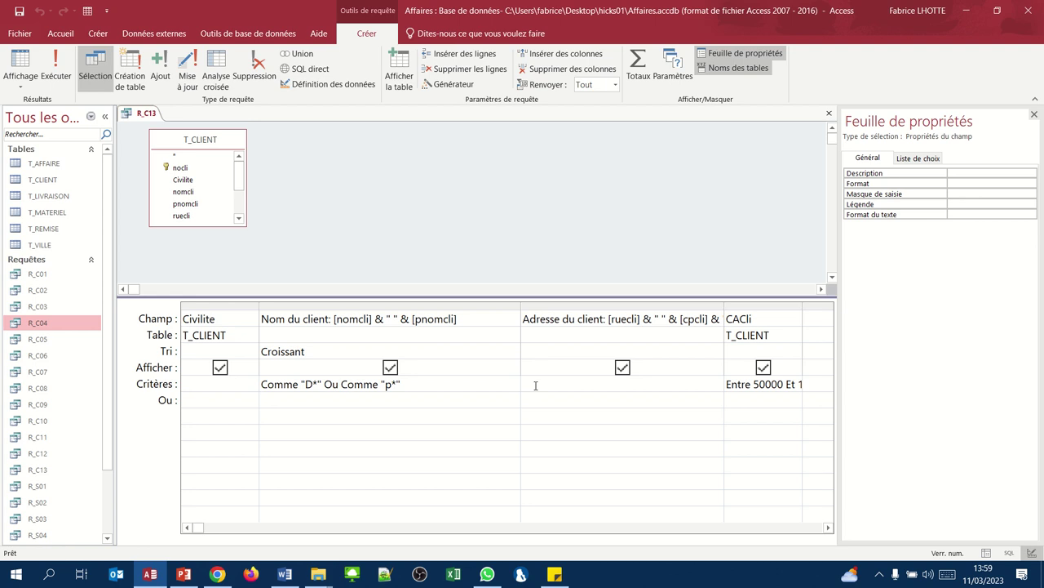
pyautogui.write('*aix?en?provence')
pyautogui.press('Tab')
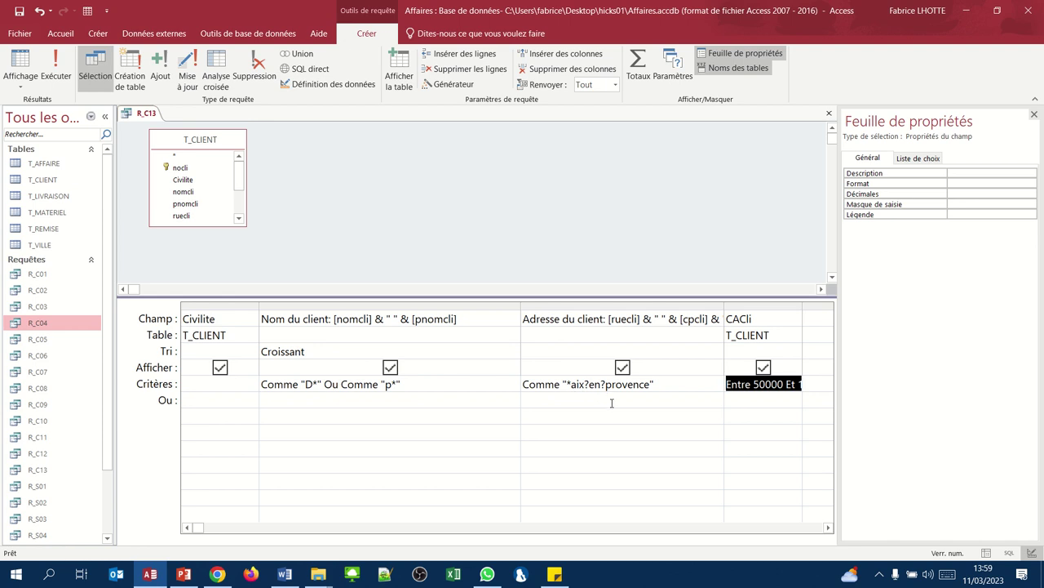
pyautogui.click(13, 59)
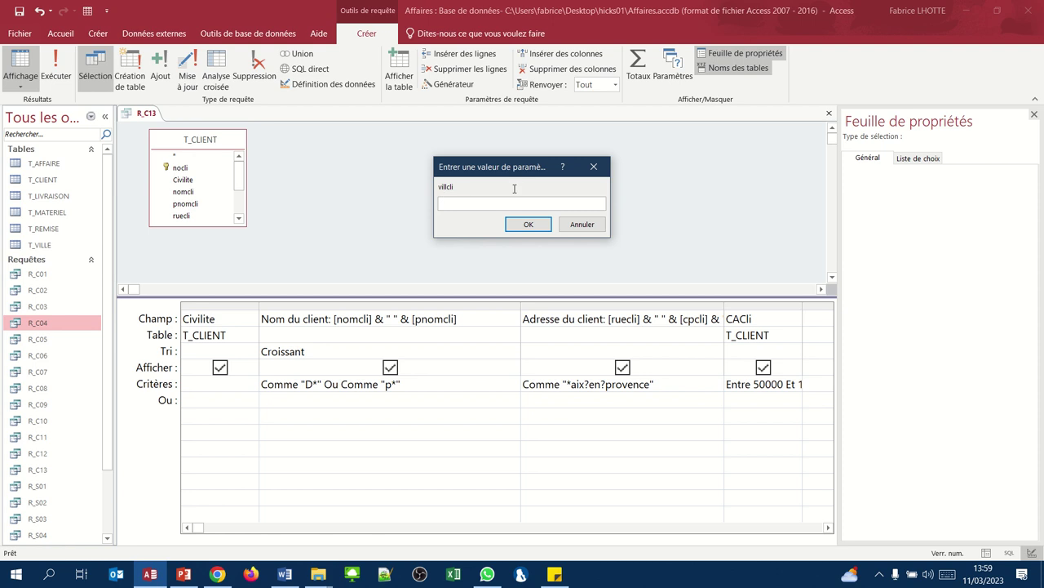
pyautogui.click(593, 166)
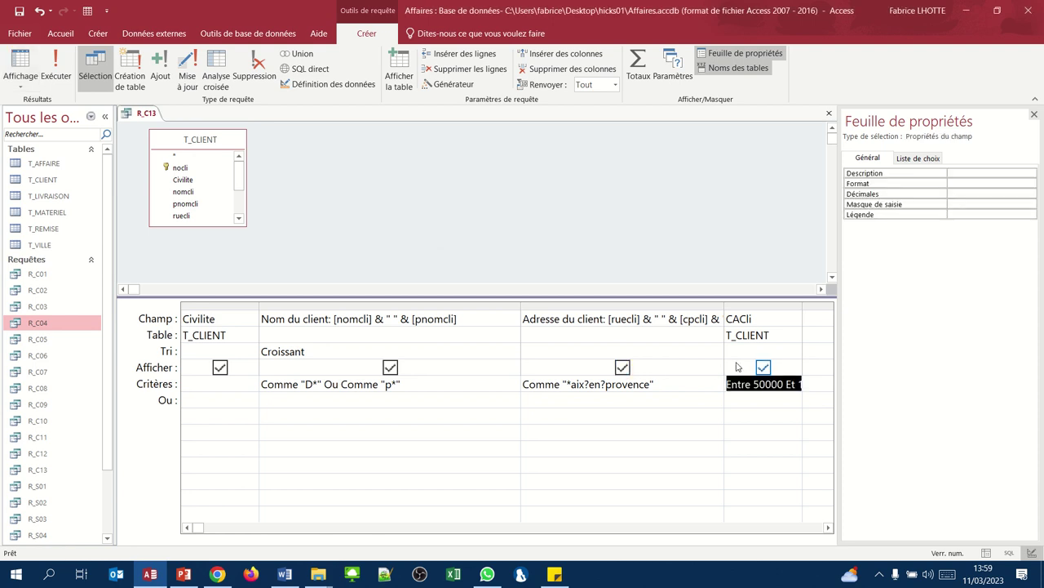
# Widen the Adresse du client column in the design grid and correct the misspelled city field in its expression to [villecli]
pyautogui.click(601, 382)
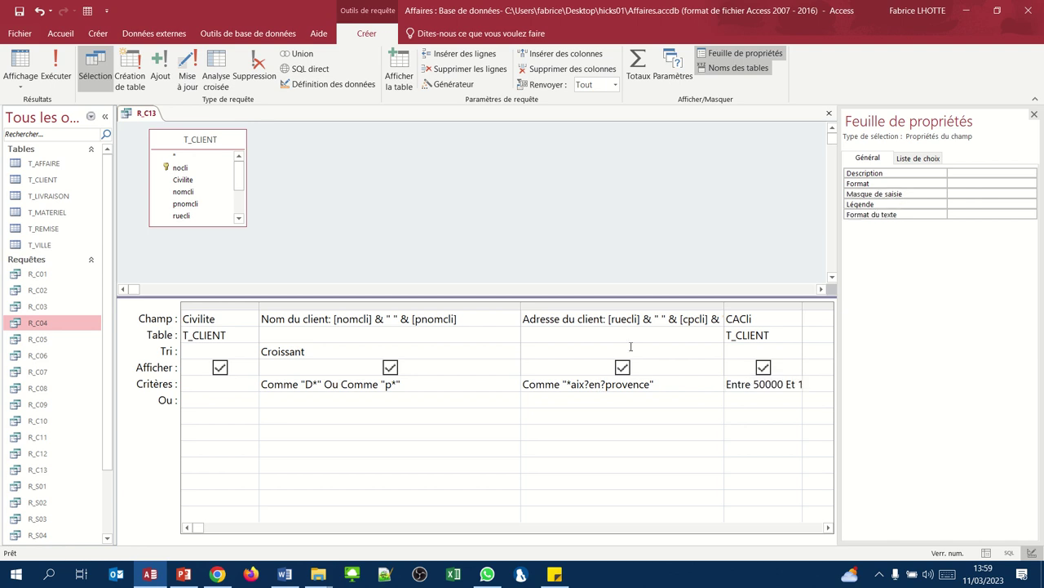
pyautogui.moveTo(725, 305); pyautogui.dragTo(791, 306)
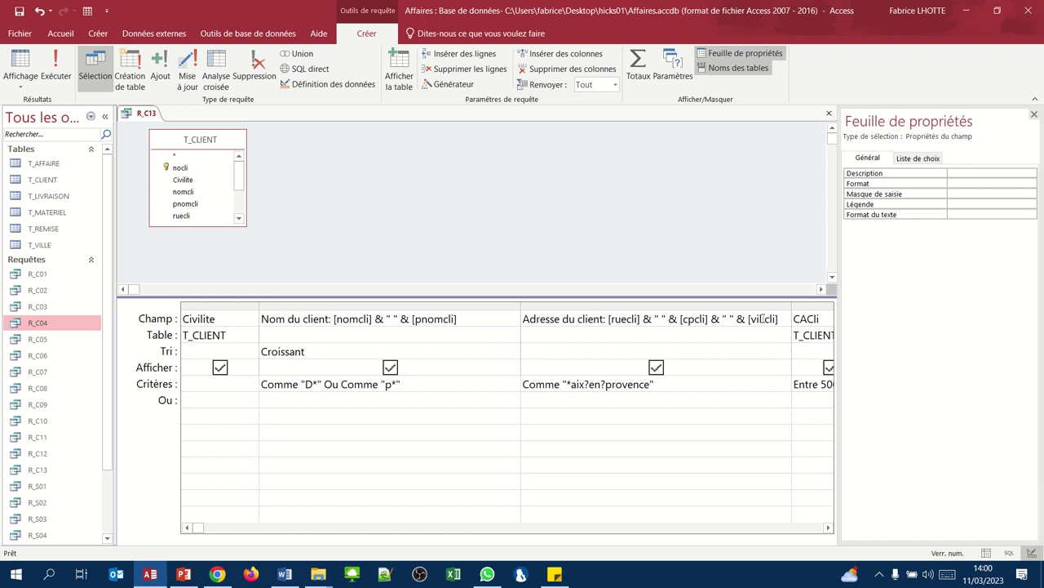
pyautogui.click(765, 319)
pyautogui.write('e')
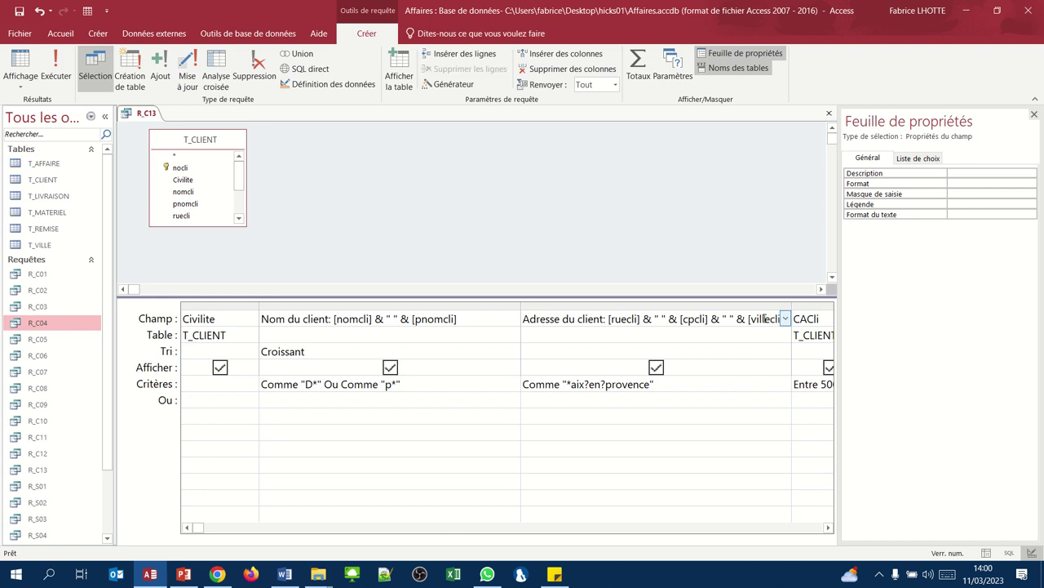
pyautogui.press('Tab')
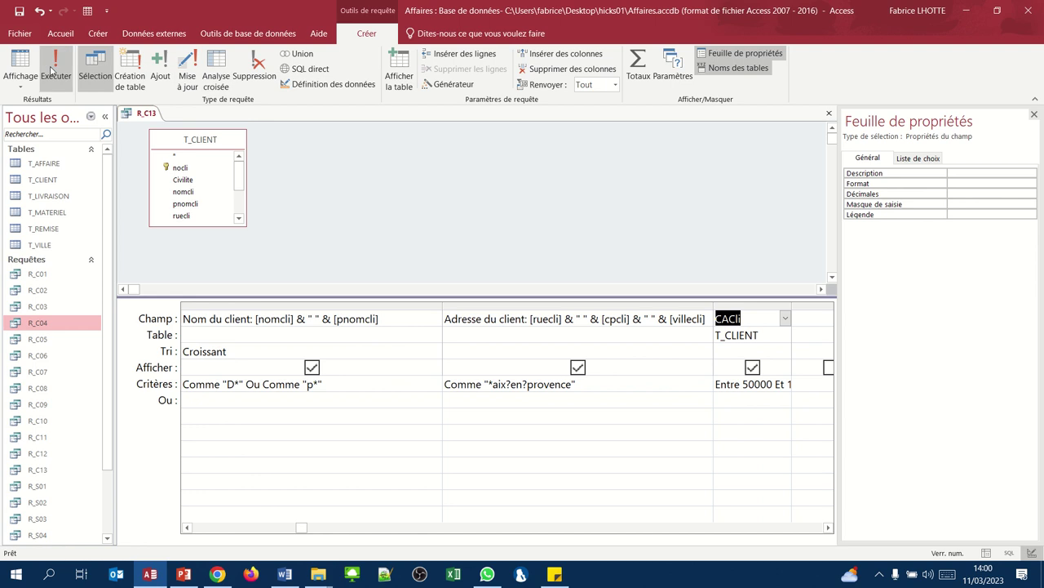
# Run the query, widen the Adresse du client column to show the full address, and return to design view
pyautogui.click(53, 71)
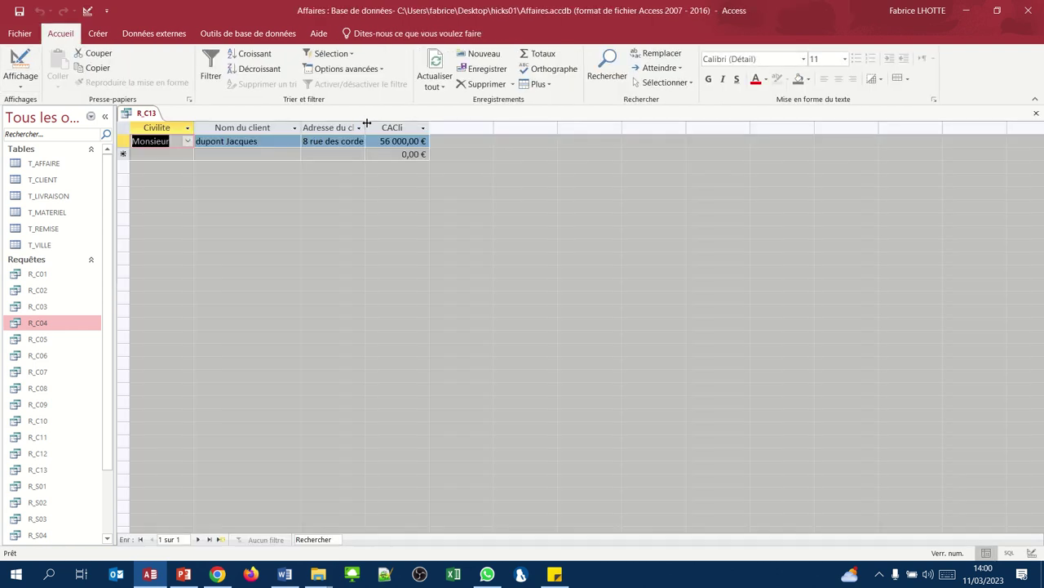
pyautogui.moveTo(366, 124); pyautogui.dragTo(492, 128)
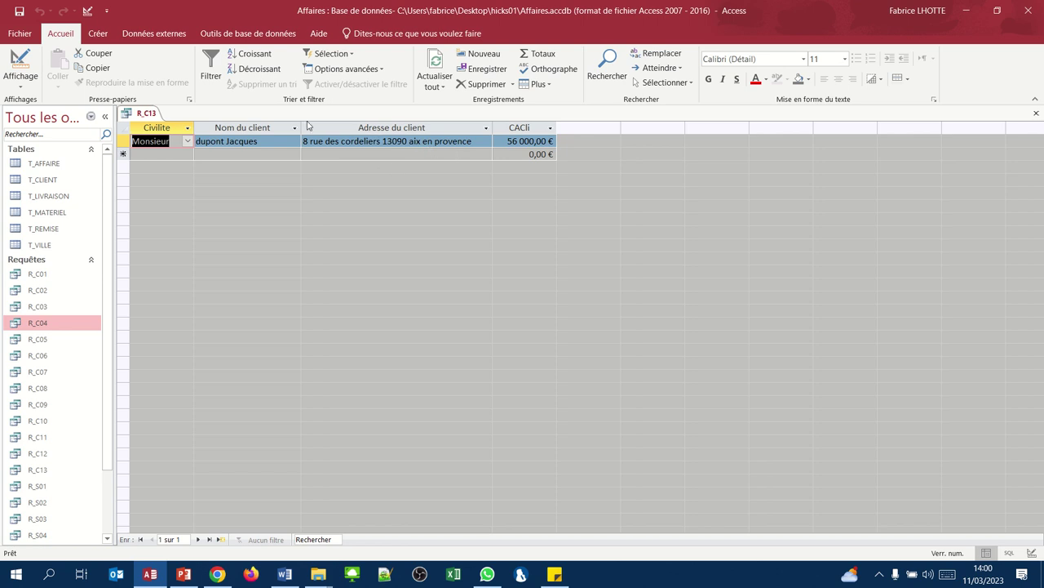
pyautogui.click(33, 66)
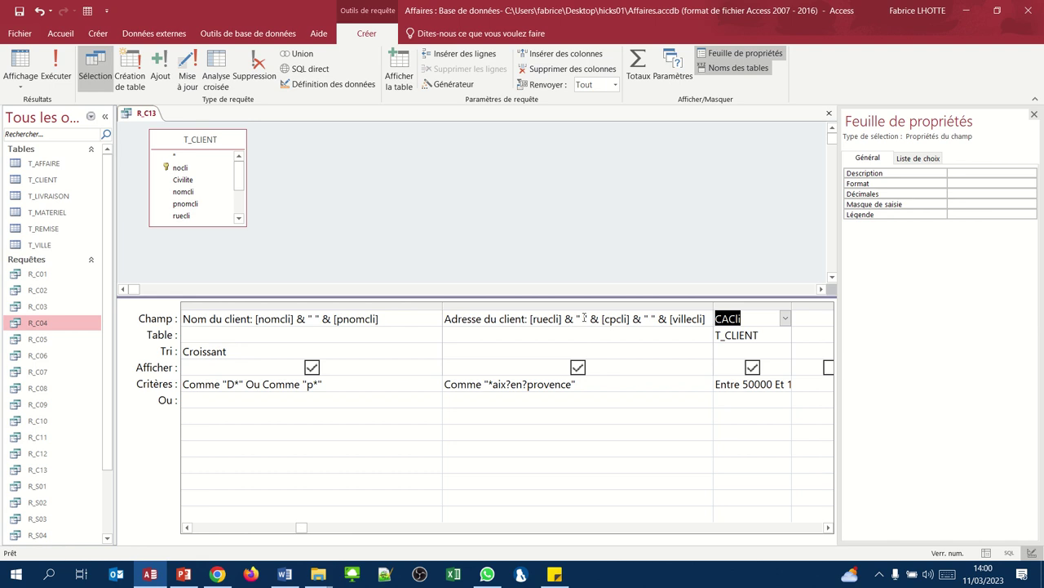
# Change the separator between ruecli and cpcli to " - " in the Adresse du client expression and display the results
pyautogui.click(584, 319)
pyautogui.write('-')
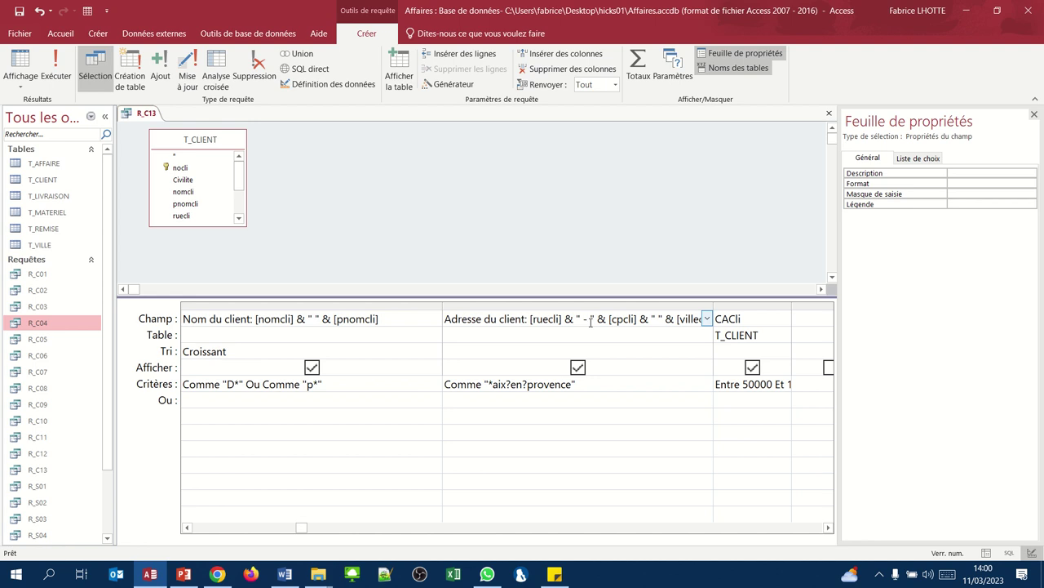
pyautogui.click(22, 69)
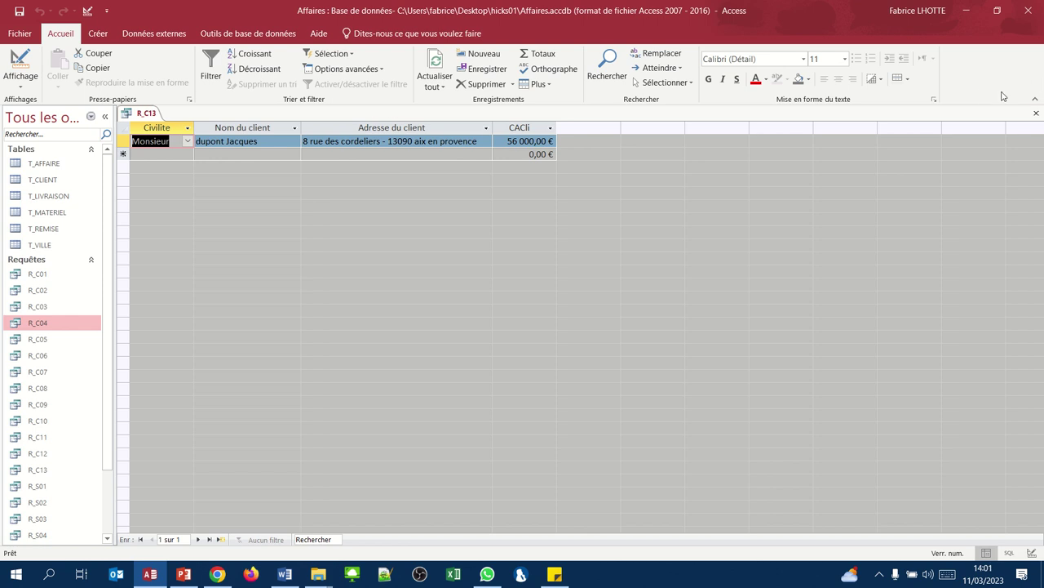
# Close the R_C13 query, saving its design changes, and quit the database program
pyautogui.click(1036, 113)
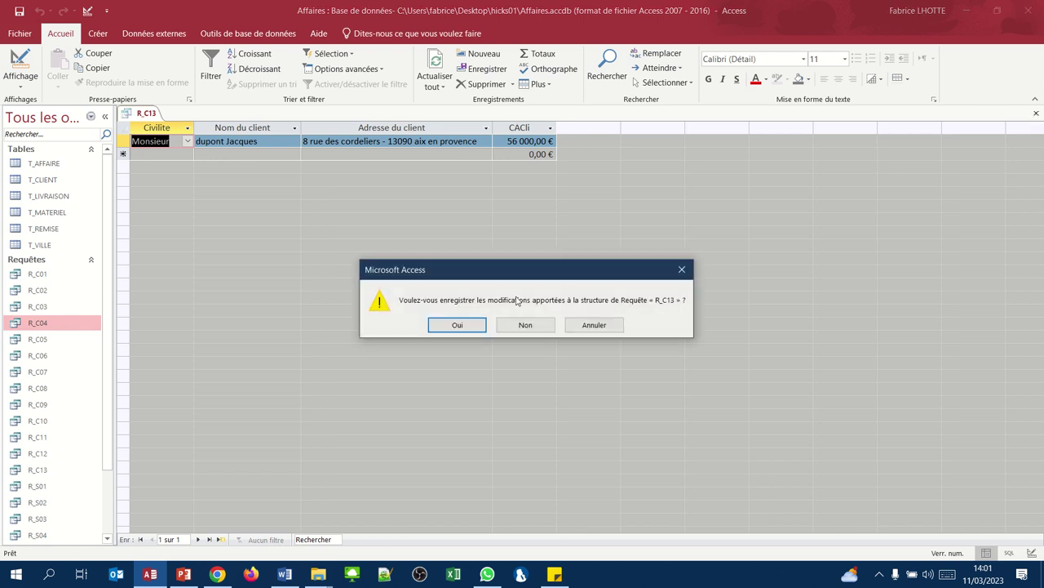
pyautogui.click(469, 325)
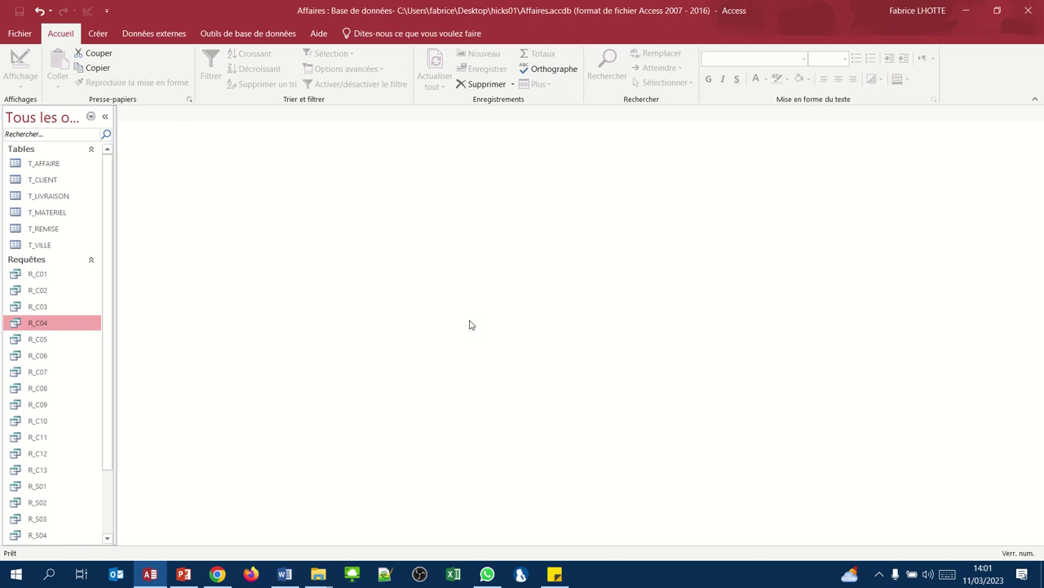
pyautogui.click(1033, 20)
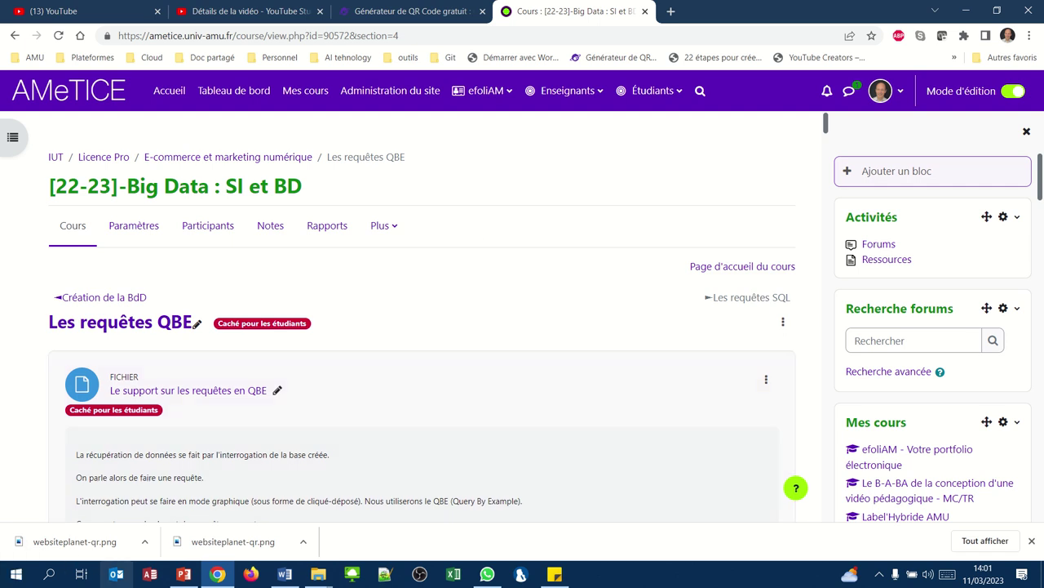
pyautogui.click(185, 575)
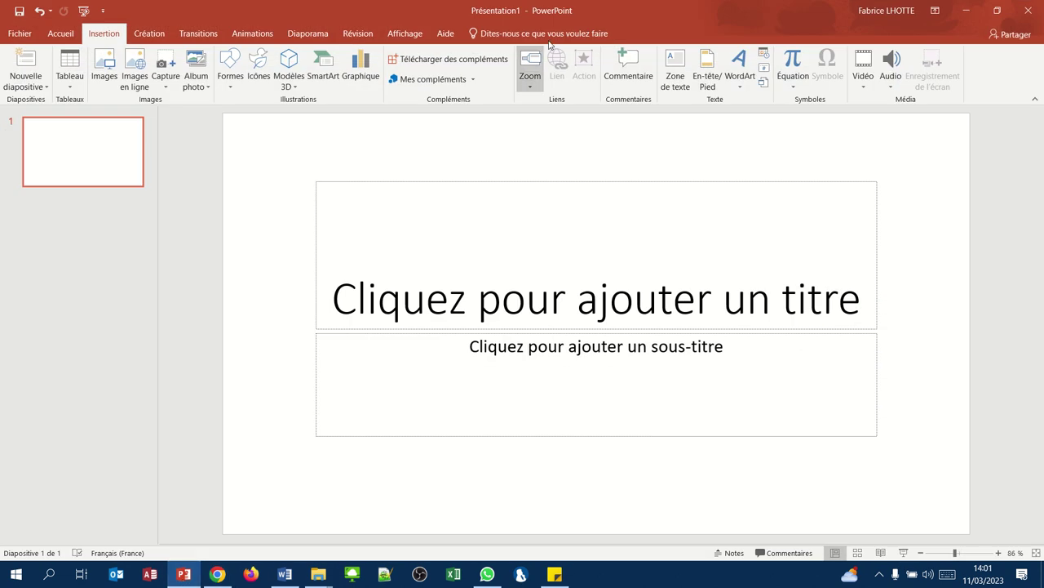
pyautogui.moveTo(526, 4)
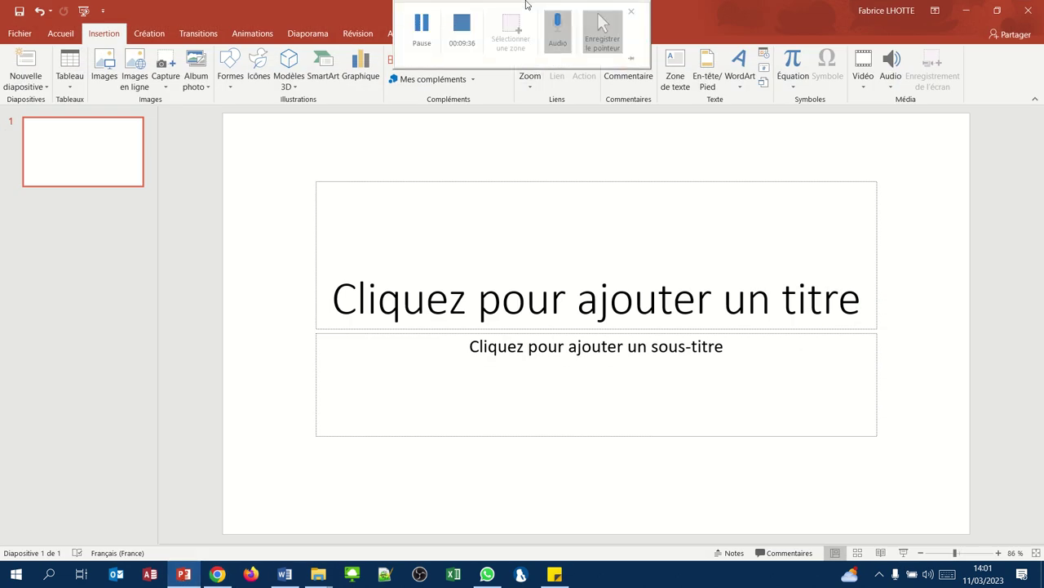